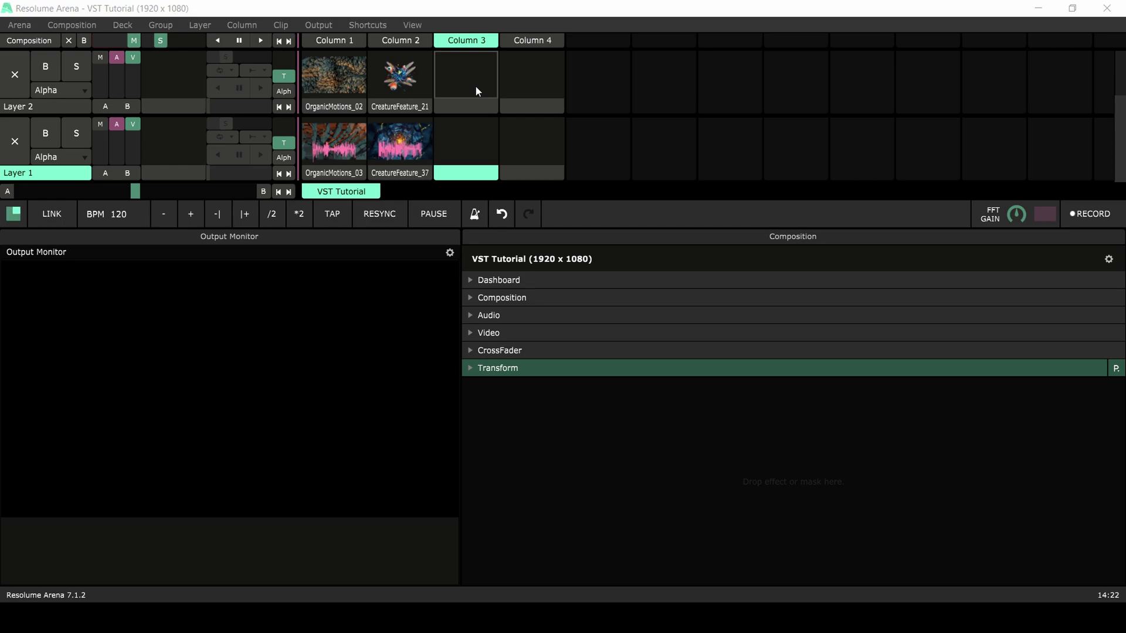
# Check the VST plugin directories in Arena Preferences, then play Column 2 with the Audio | VST effects listed
pyautogui.click(21, 26)
pyautogui.click(30, 44)
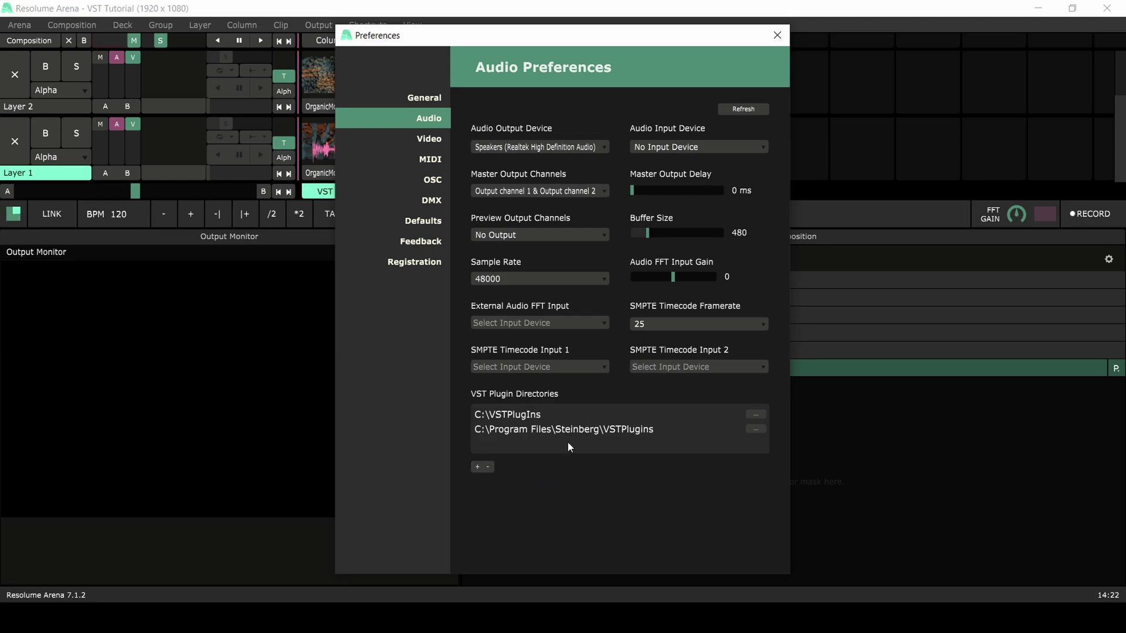
pyautogui.moveTo(567, 443)
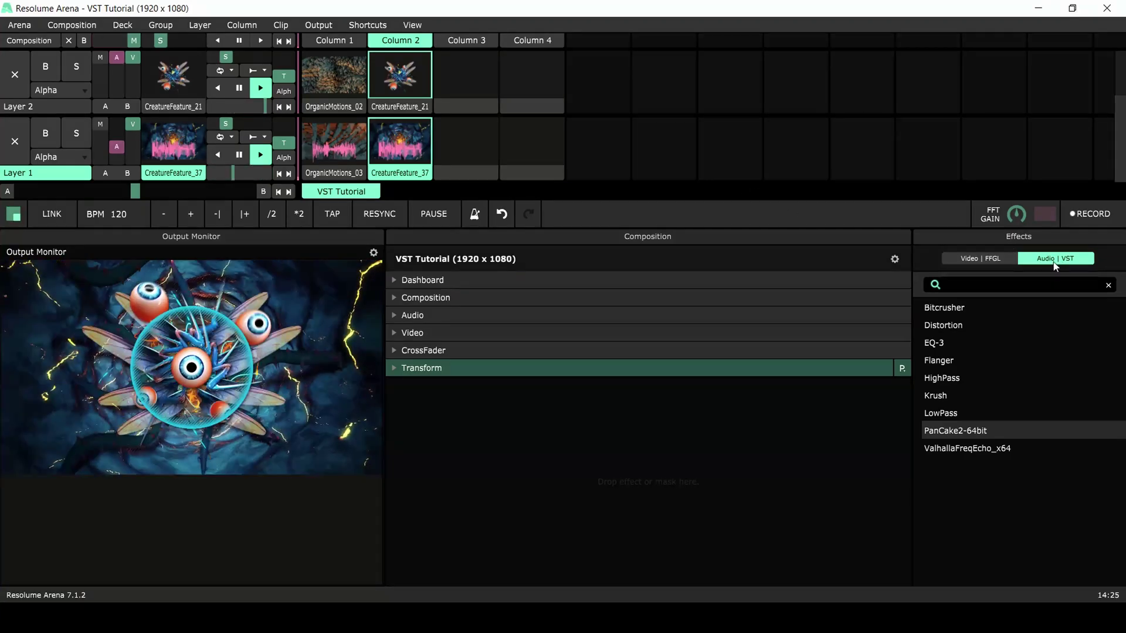
# Drag Krush onto the composition and set its Dry Wet to 1 and Wet to 0.68
pyautogui.moveTo(942, 398); pyautogui.dragTo(611, 445)
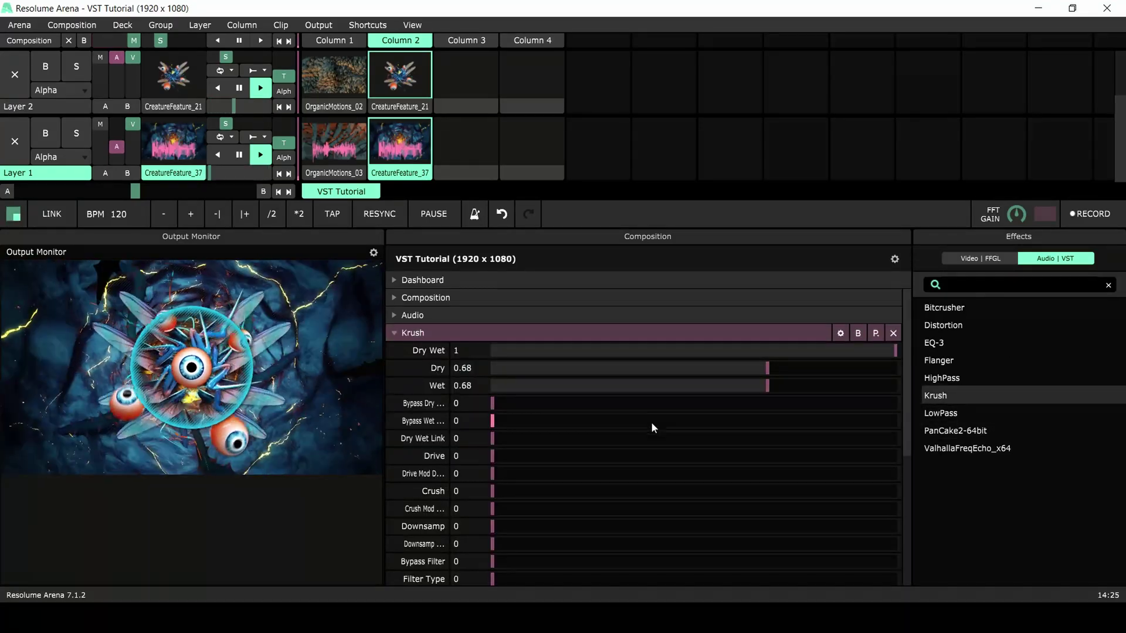
pyautogui.moveTo(906, 406); pyautogui.dragTo(916, 429)
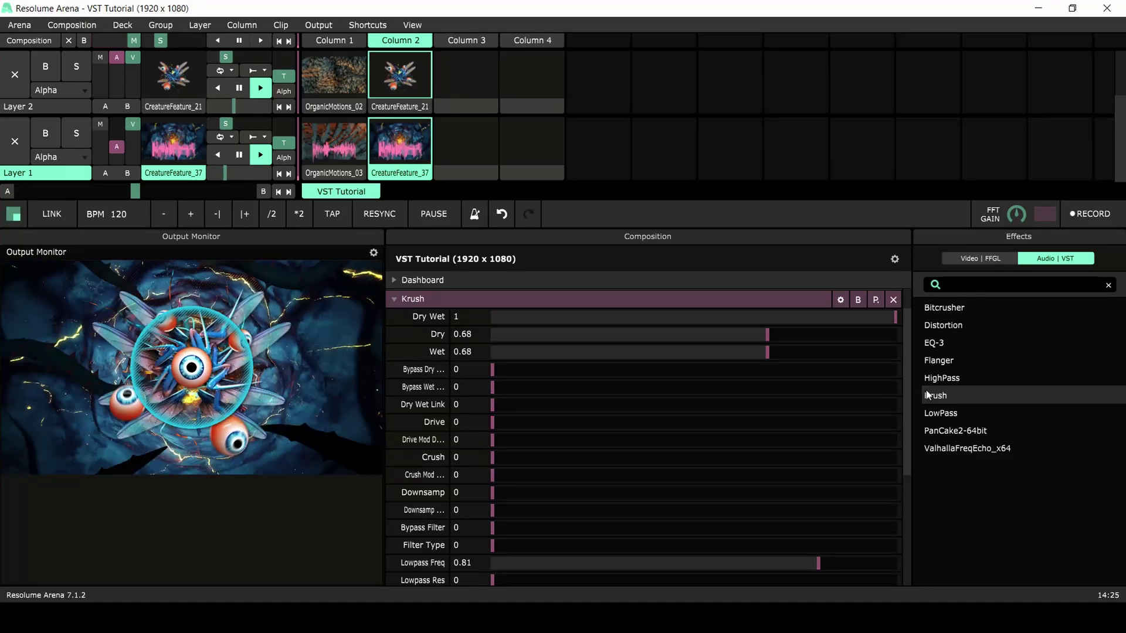
pyautogui.moveTo(908, 399); pyautogui.dragTo(900, 340)
pyautogui.moveTo(907, 381); pyautogui.dragTo(909, 399)
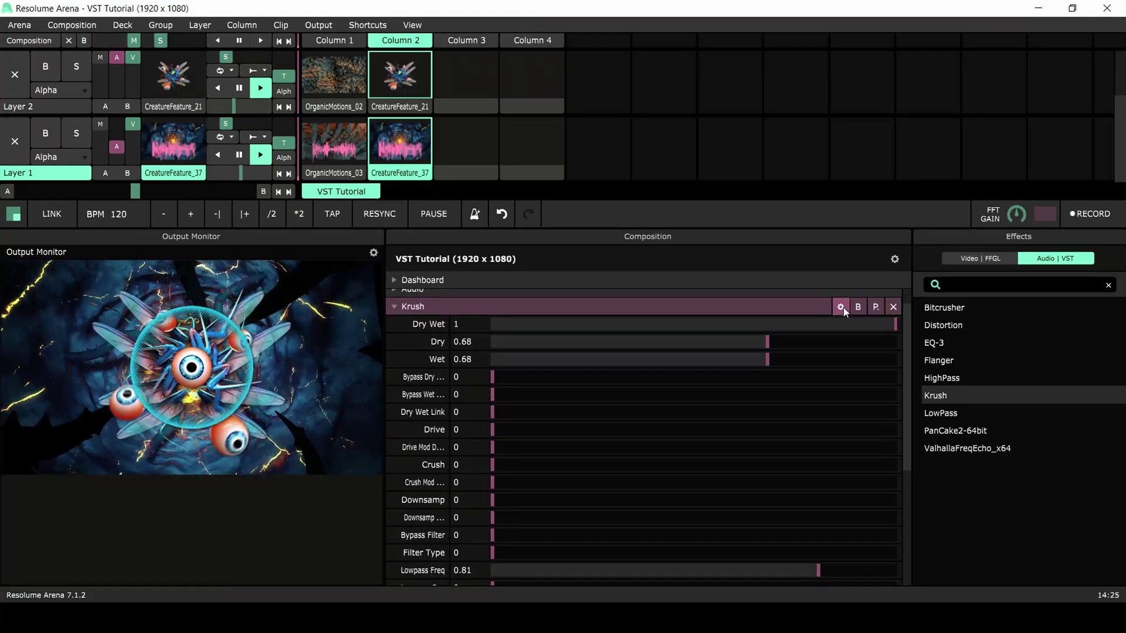
# Load the Bit Crush preset in Krush's plugin window (Drive 0.80, Crush and Downsamp 0.40)
pyautogui.click(842, 307)
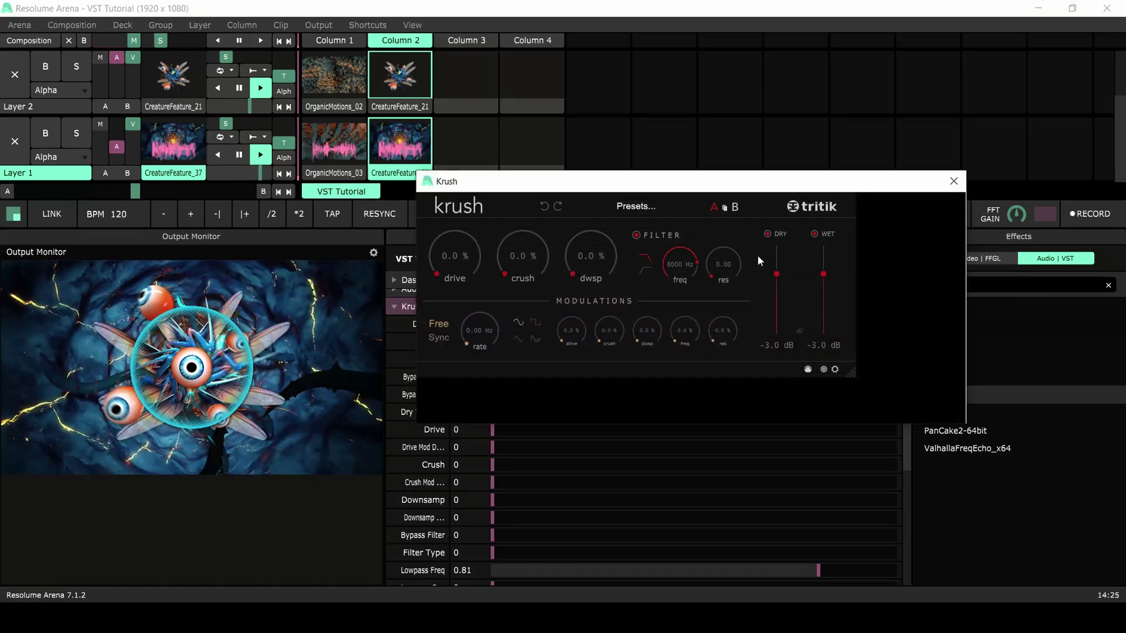
pyautogui.moveTo(779, 178); pyautogui.dragTo(860, 87)
pyautogui.click(775, 103)
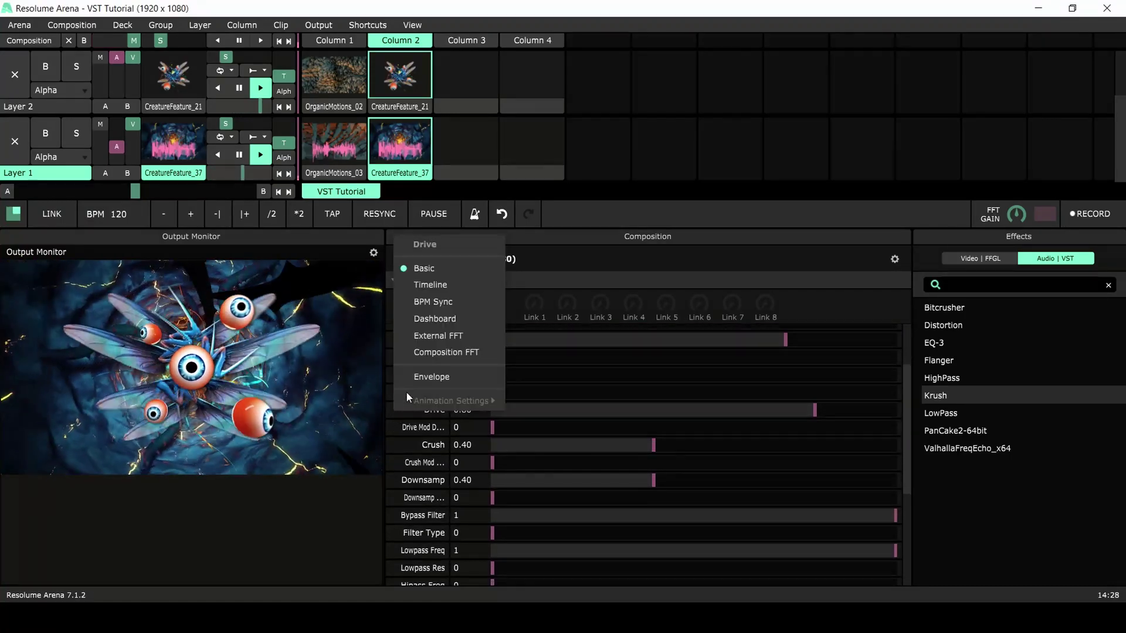
# Link Krush's Drive, Crush and Downsamp parameters to the Crush dashboard dial
pyautogui.click(454, 319)
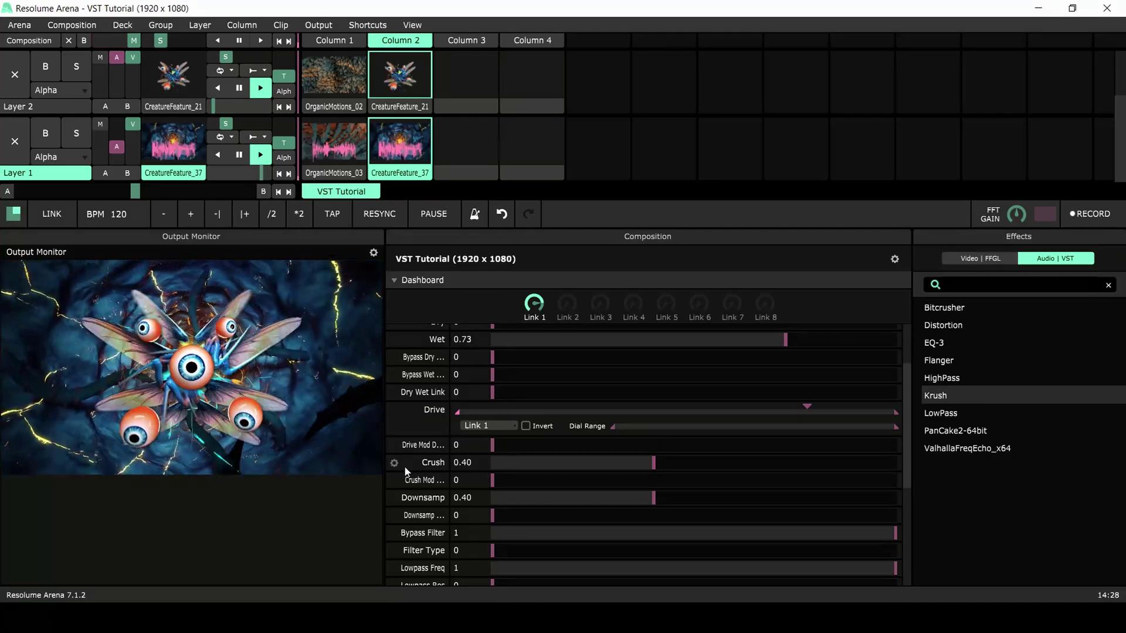
pyautogui.click(396, 461)
pyautogui.click(452, 369)
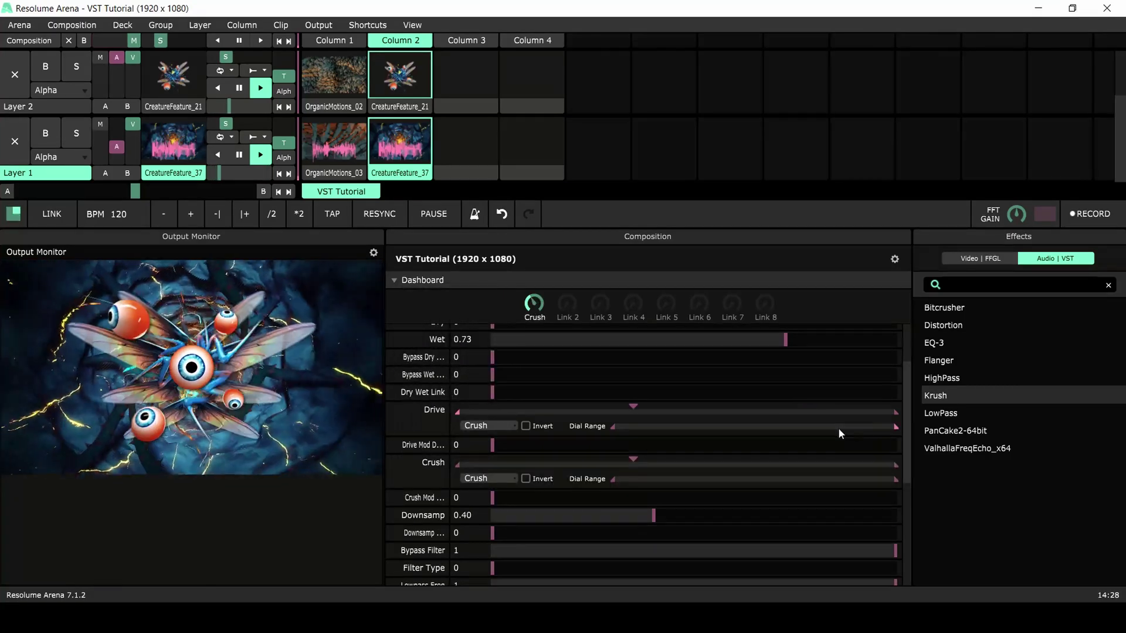
pyautogui.moveTo(906, 431); pyautogui.dragTo(828, 460)
pyautogui.click(392, 447)
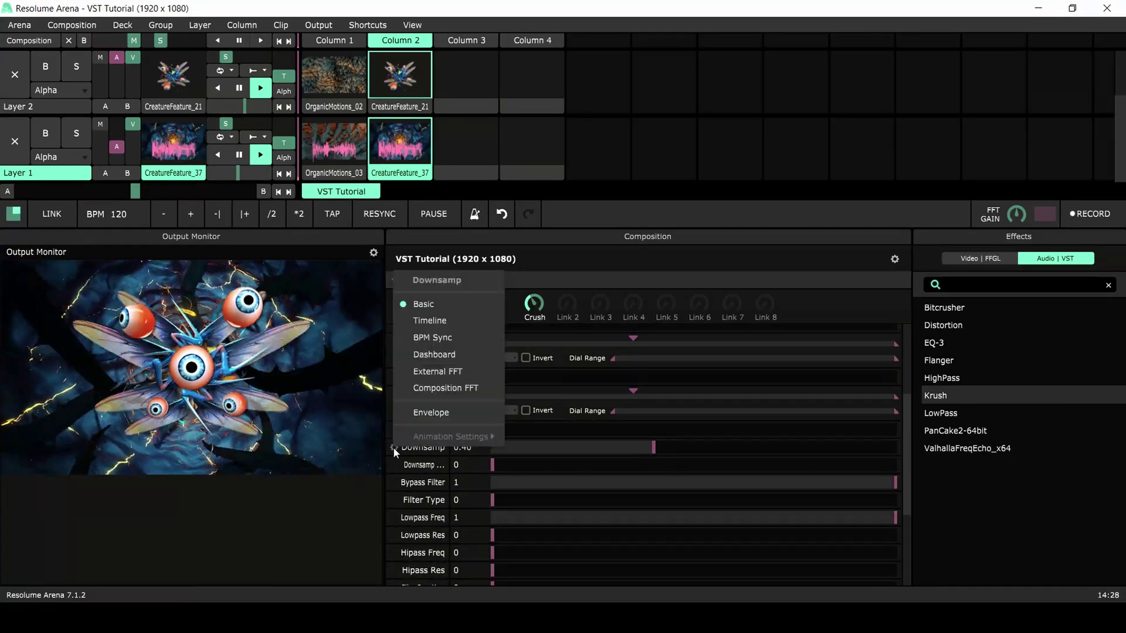
pyautogui.click(461, 357)
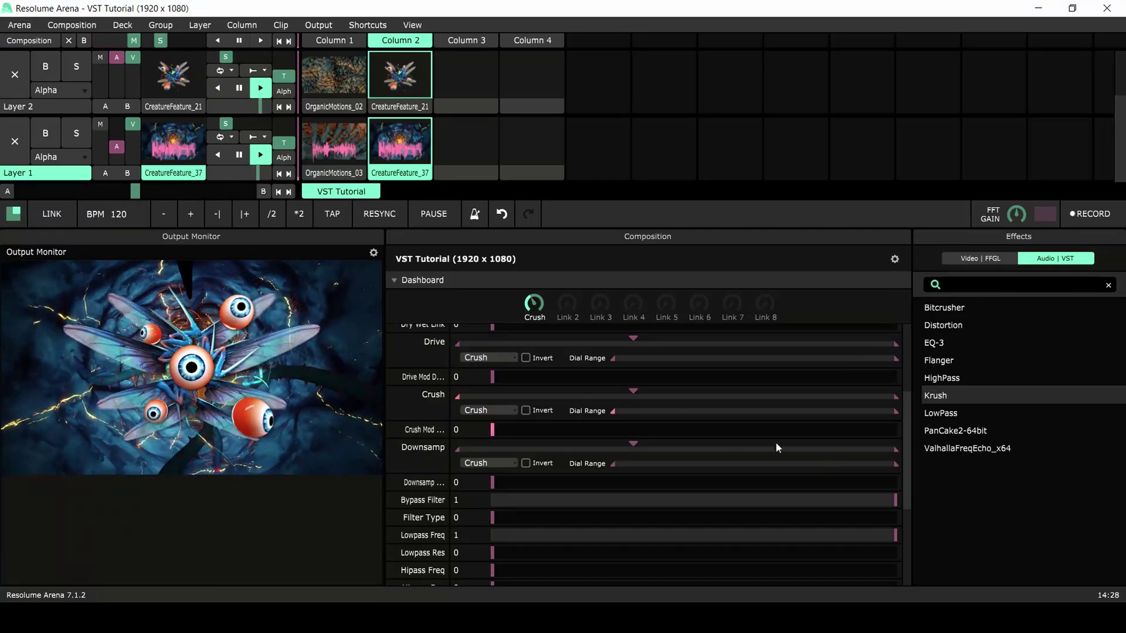
# Lower the dial range maximum of Downsamp, Crush and Drive to matching values
pyautogui.moveTo(887, 449); pyautogui.dragTo(764, 449)
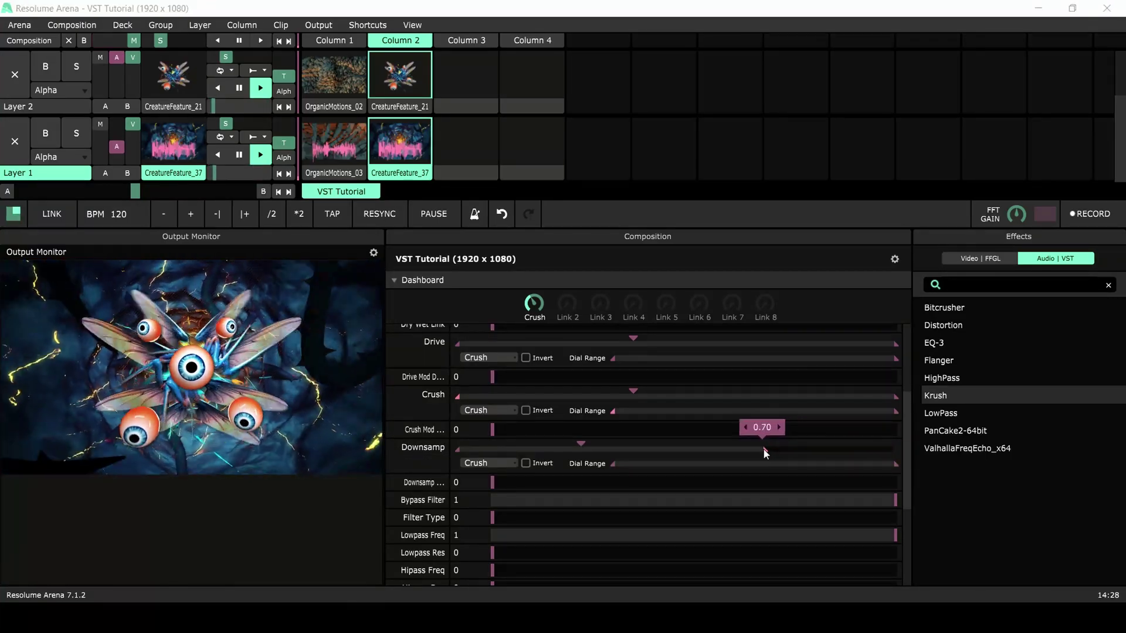
pyautogui.moveTo(893, 397); pyautogui.dragTo(765, 399)
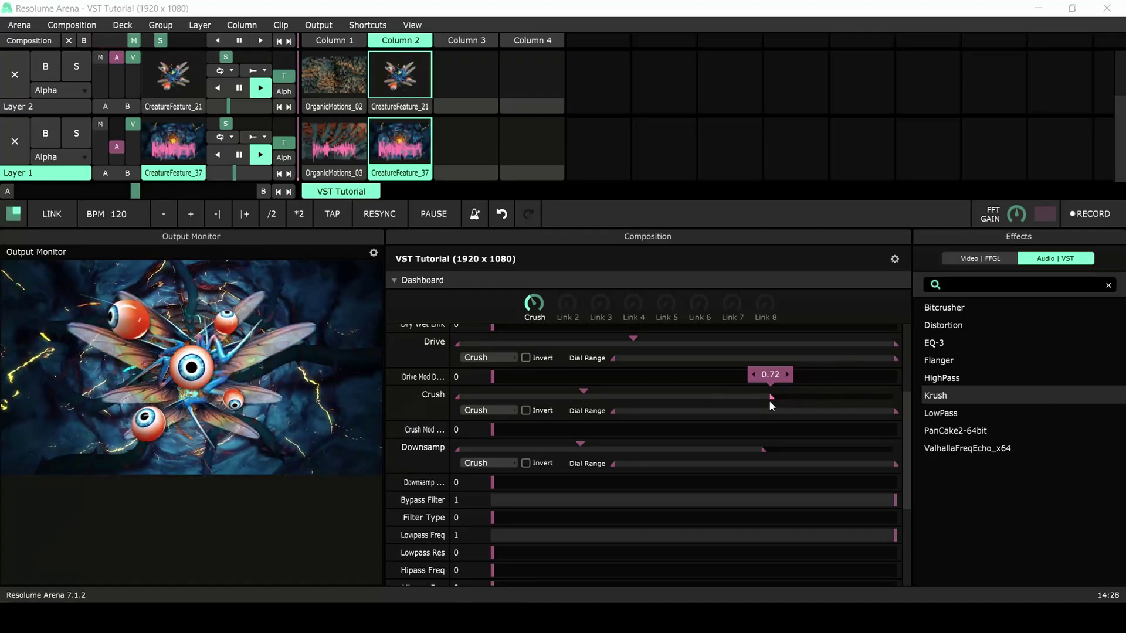
pyautogui.moveTo(894, 345); pyautogui.dragTo(763, 345)
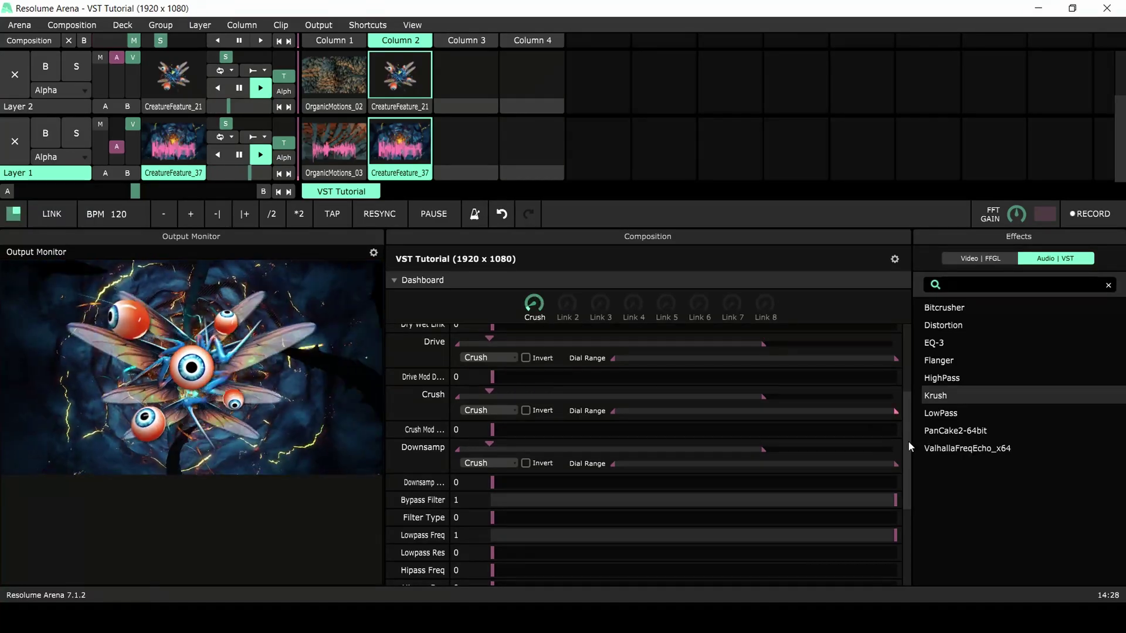
pyautogui.moveTo(908, 441); pyautogui.dragTo(909, 371)
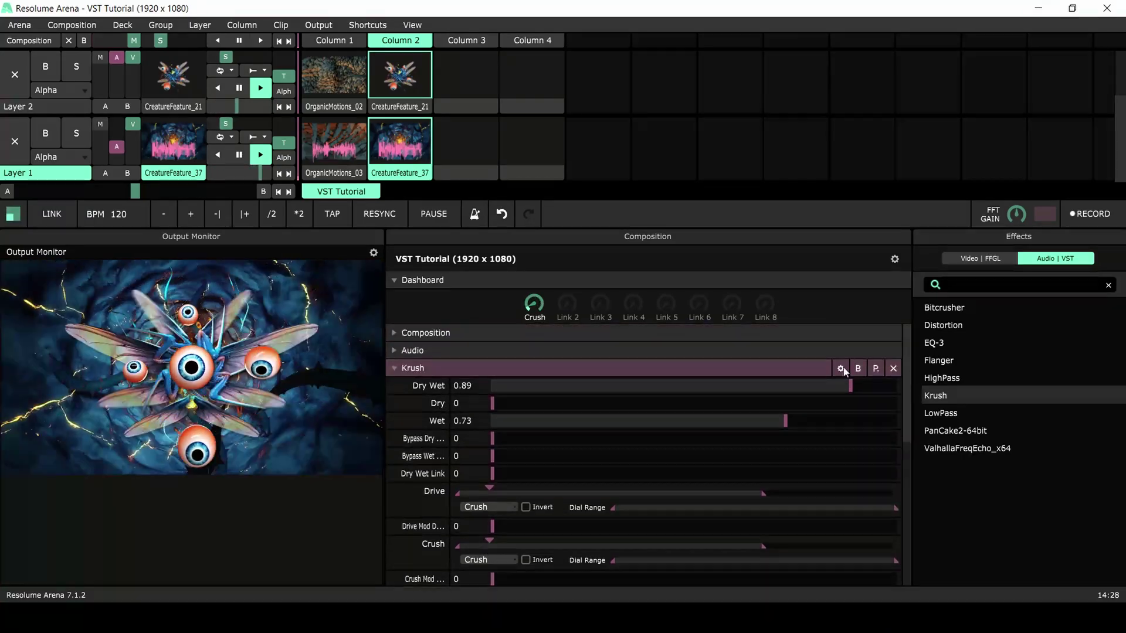
# Link Dry Wet to the Crush dial, narrow its range to about 0.41, and test the dial
pyautogui.rightClick(400, 382)
pyautogui.click(607, 423)
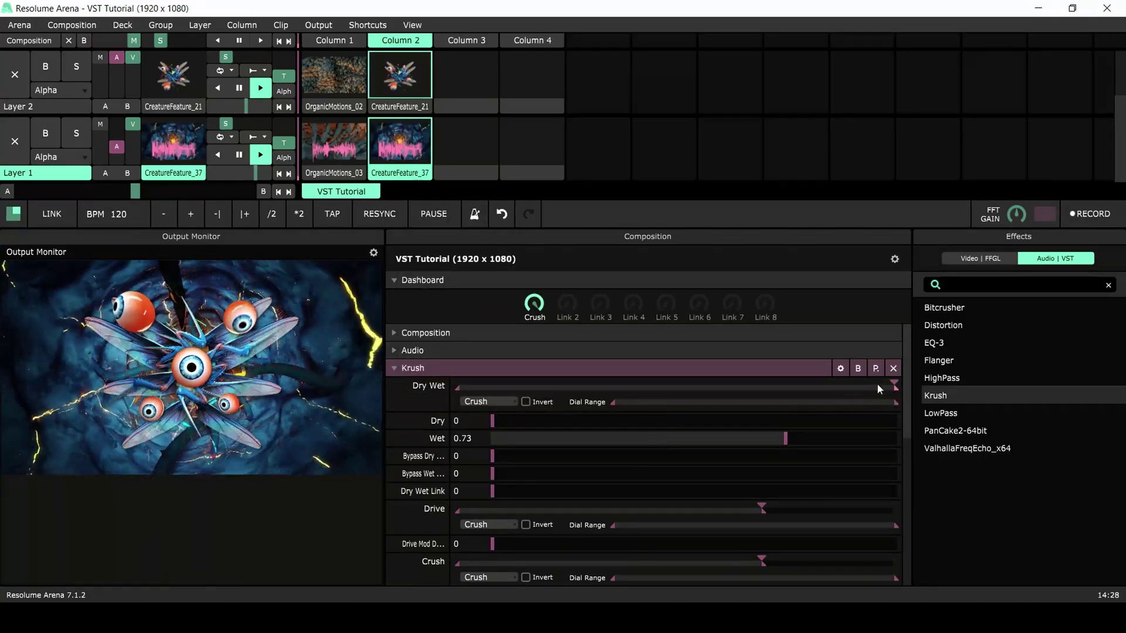
pyautogui.moveTo(534, 311); pyautogui.dragTo(536, 320)
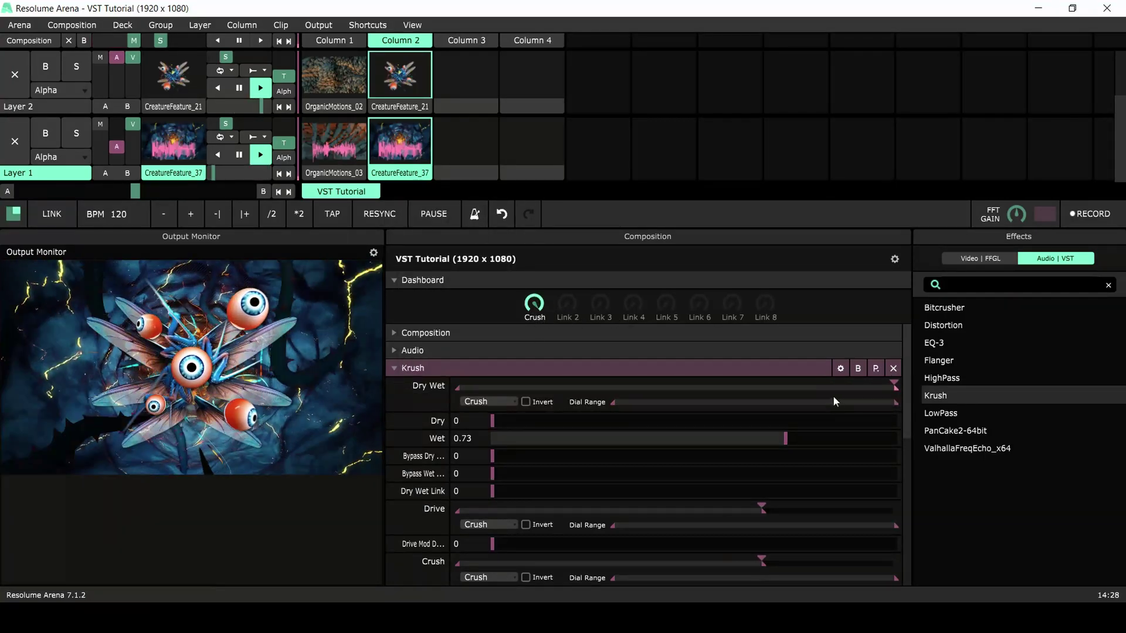
pyautogui.moveTo(894, 403); pyautogui.dragTo(710, 404)
pyautogui.moveTo(534, 305); pyautogui.dragTo(532, 340)
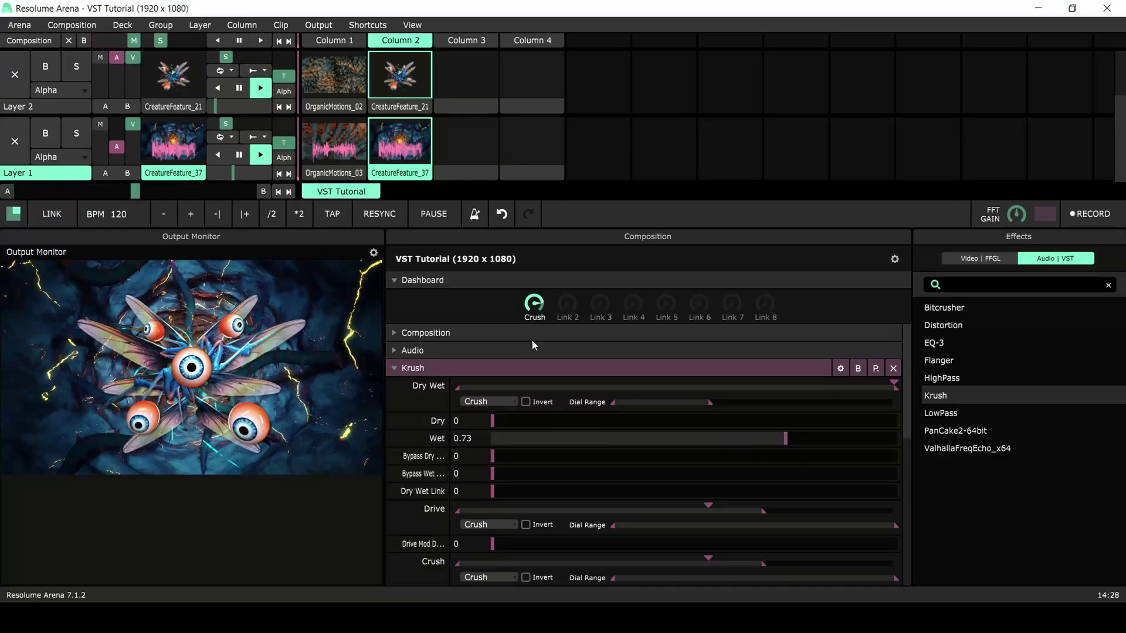
pyautogui.moveTo(561, 452)
pyautogui.mouseDown()
pyautogui.moveTo(554, 329)
pyautogui.moveTo(540, 368)
pyautogui.moveTo(555, 480)
pyautogui.moveTo(543, 317)
pyautogui.moveTo(547, 442)
pyautogui.moveTo(535, 332)
pyautogui.moveTo(546, 287)
pyautogui.moveTo(540, 442)
pyautogui.mouseUp()
# Collapse Krush, search the Video effects for 'lor' and add LoRez to the composition
pyautogui.click(394, 369)
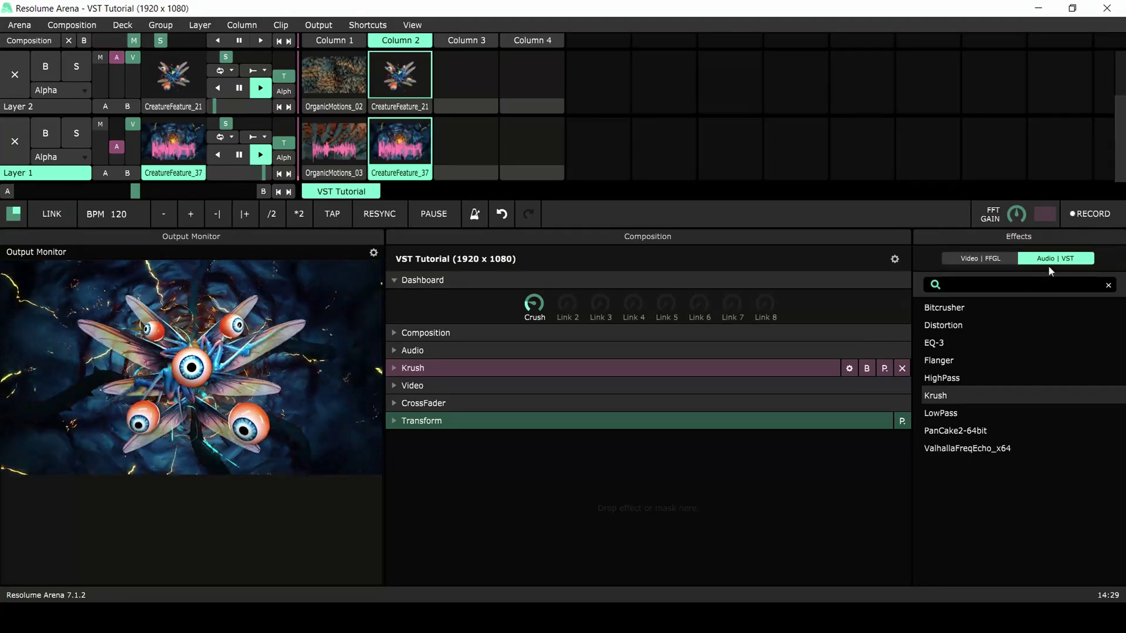
pyautogui.click(999, 261)
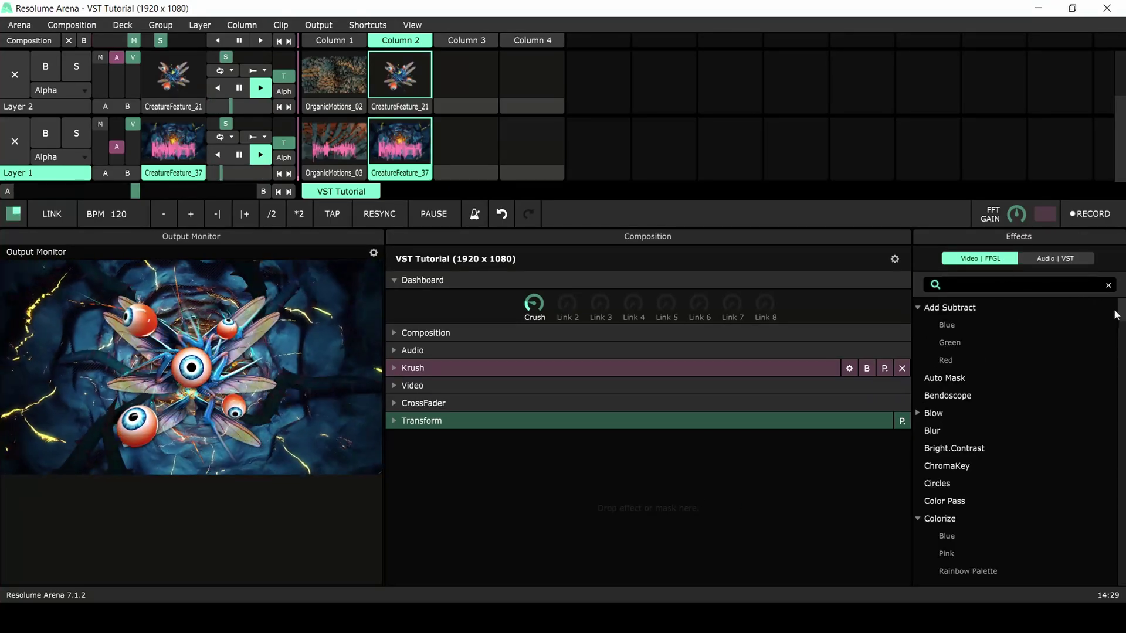
pyautogui.moveTo(1122, 310)
pyautogui.mouseDown()
pyautogui.moveTo(1123, 337)
pyautogui.moveTo(1123, 321)
pyautogui.mouseUp()
pyautogui.click(1050, 282)
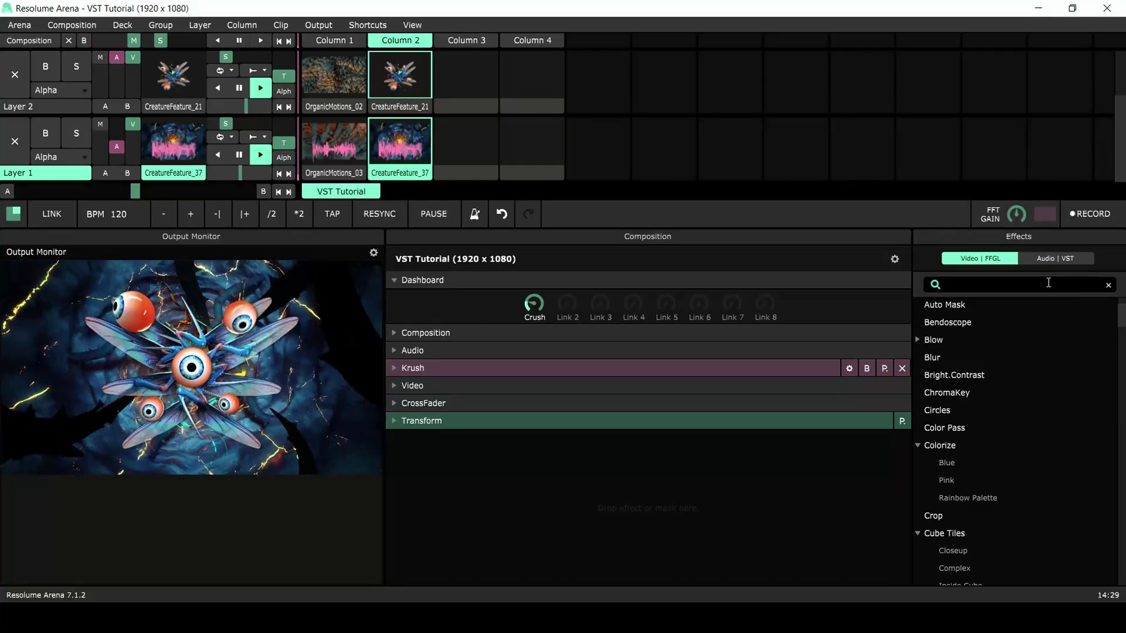
pyautogui.write('lor')
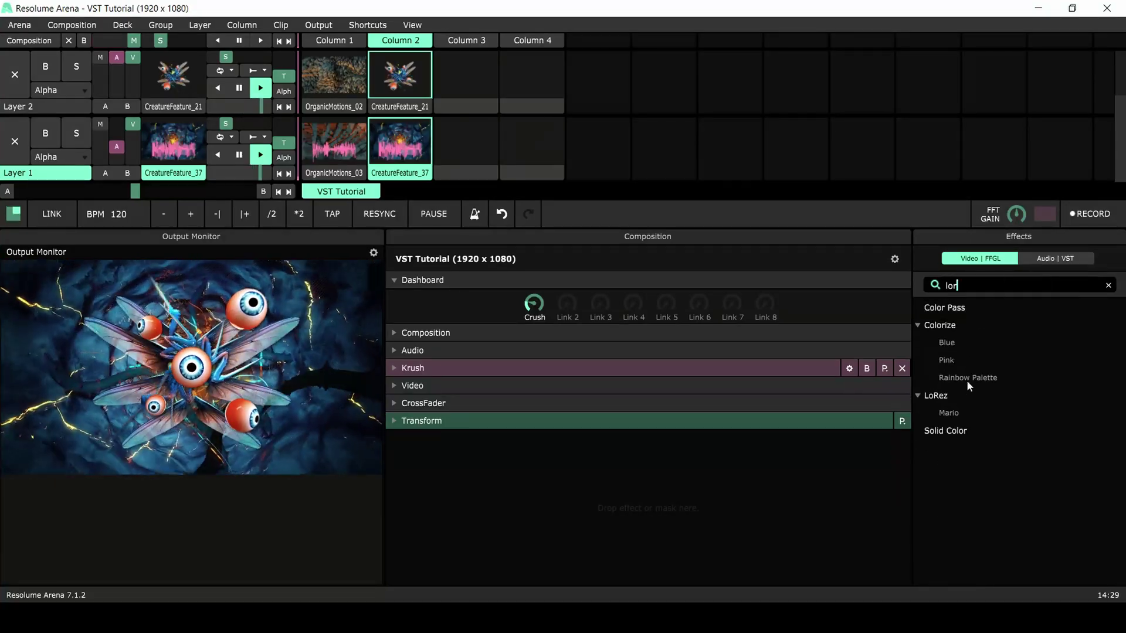
pyautogui.moveTo(944, 395); pyautogui.dragTo(600, 453)
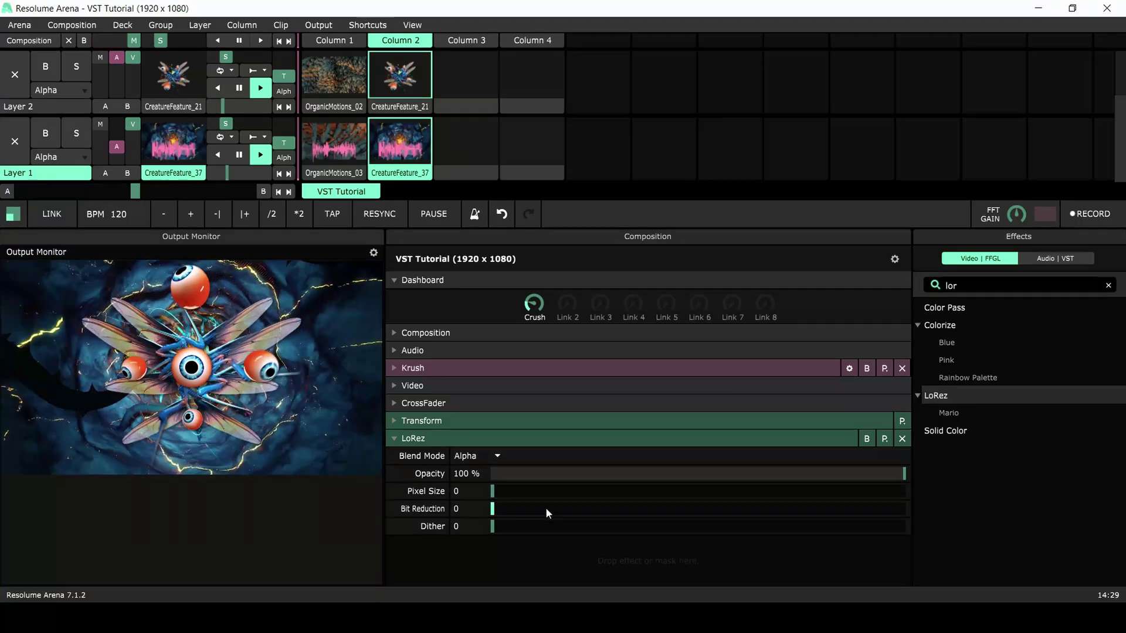
# Search for 'shift' and add Shift RGB to the composition below LoRez
pyautogui.doubleClick(1031, 286)
pyautogui.write('shift')
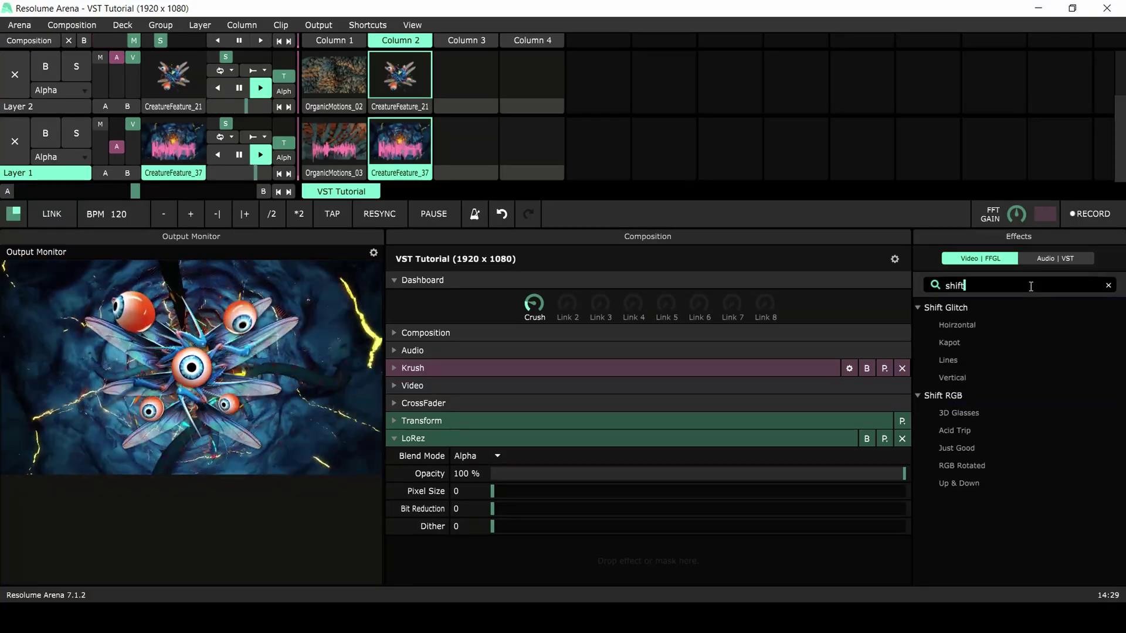
pyautogui.moveTo(953, 394); pyautogui.dragTo(631, 531)
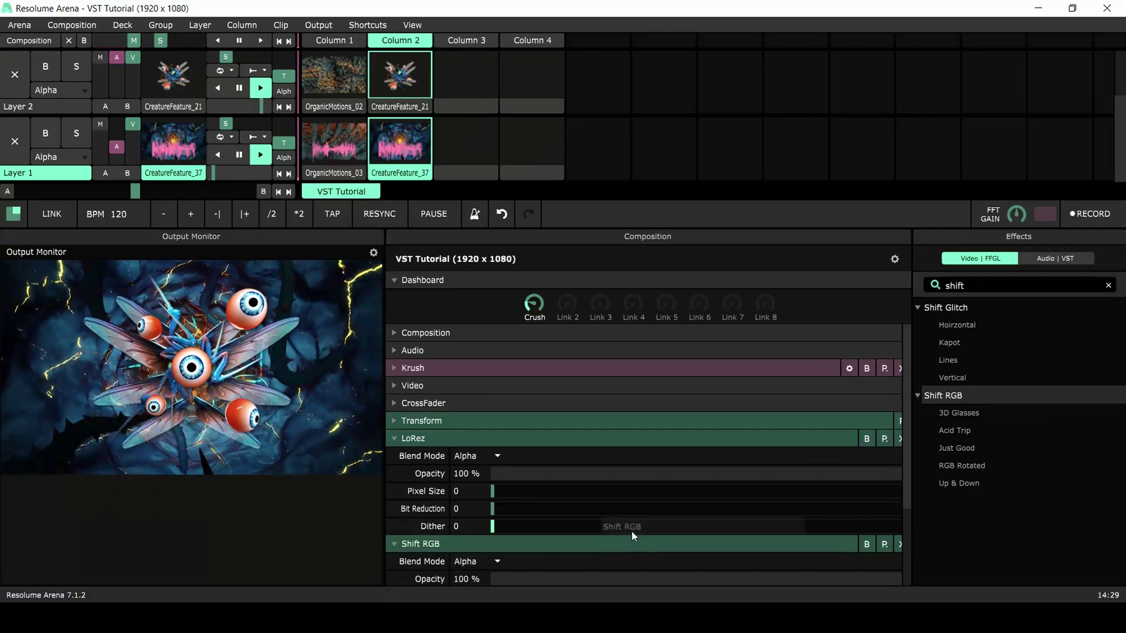
# Link LoRez's Pixel Size to the Crush dashboard dial
pyautogui.scroll(-2, 909, 437)
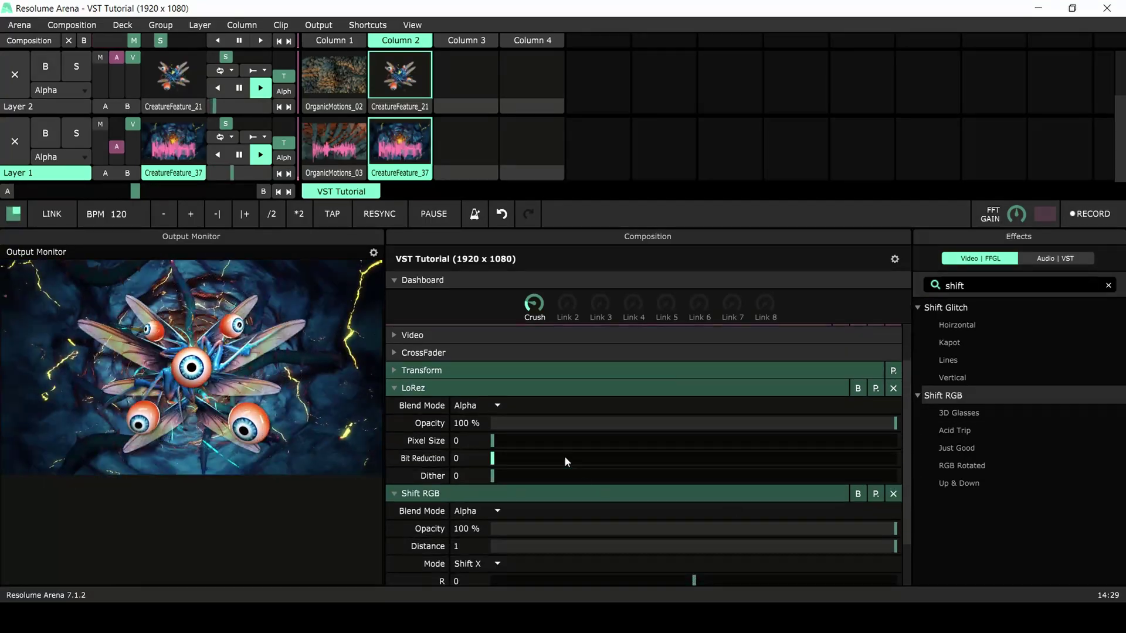
pyautogui.moveTo(564, 446); pyautogui.dragTo(422, 453)
pyautogui.rightClick(411, 440)
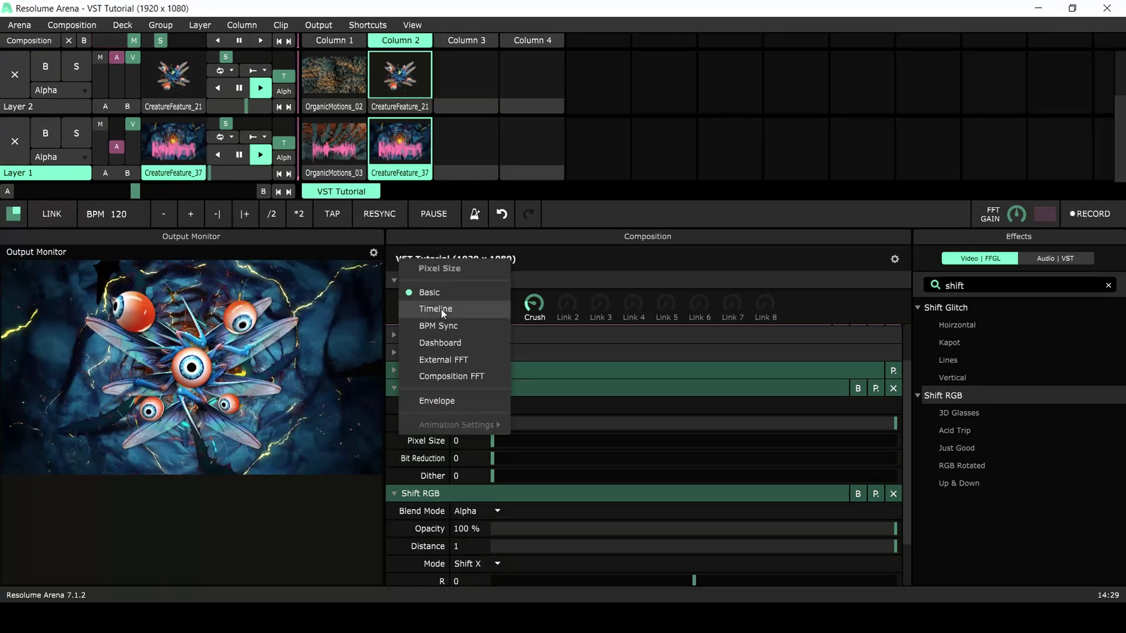
pyautogui.click(453, 339)
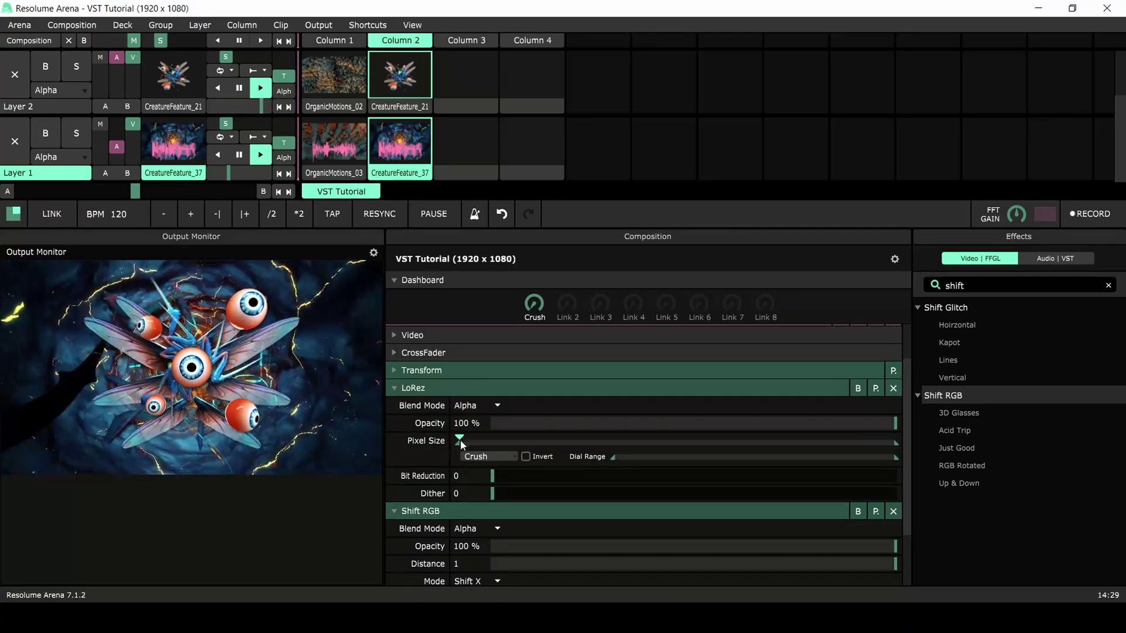
# Try Pixel Size values, then set the lower and upper ends of its Crush dial range
pyautogui.moveTo(459, 444); pyautogui.dragTo(710, 444)
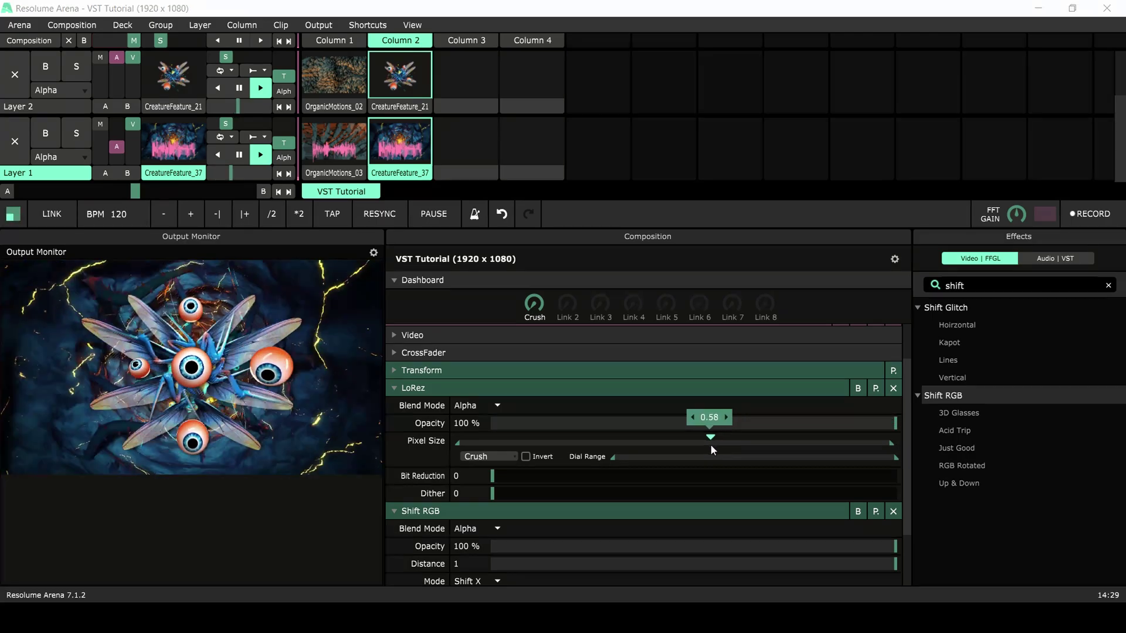
pyautogui.moveTo(654, 449)
pyautogui.mouseDown()
pyautogui.moveTo(608, 445)
pyautogui.moveTo(711, 453)
pyautogui.mouseUp()
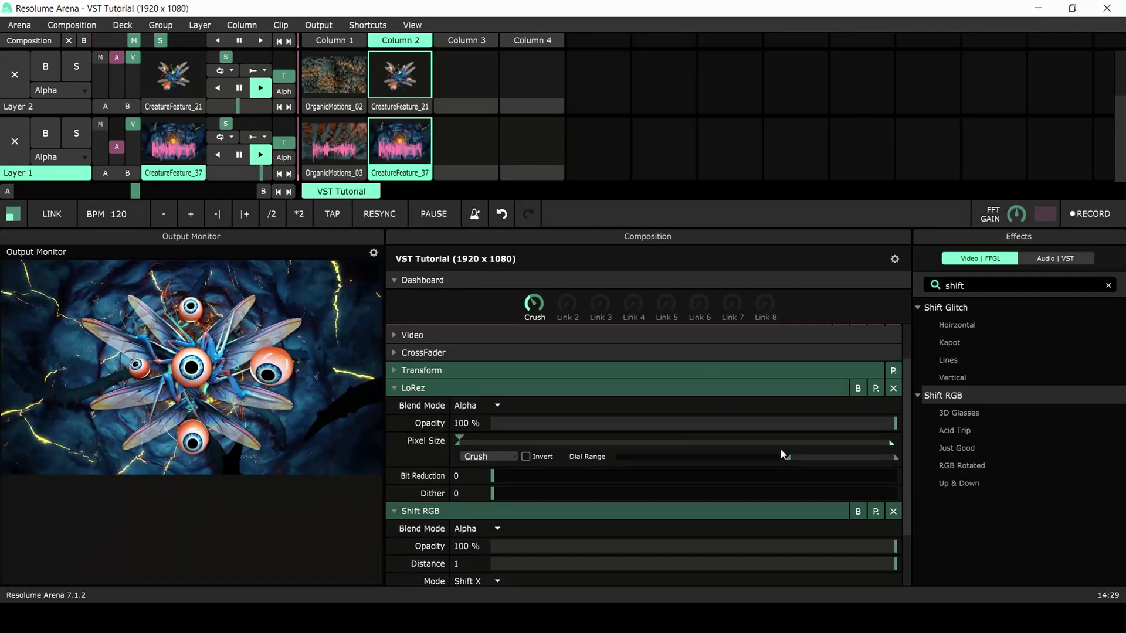
pyautogui.moveTo(784, 456); pyautogui.dragTo(604, 457)
pyautogui.moveTo(895, 457); pyautogui.dragTo(741, 457)
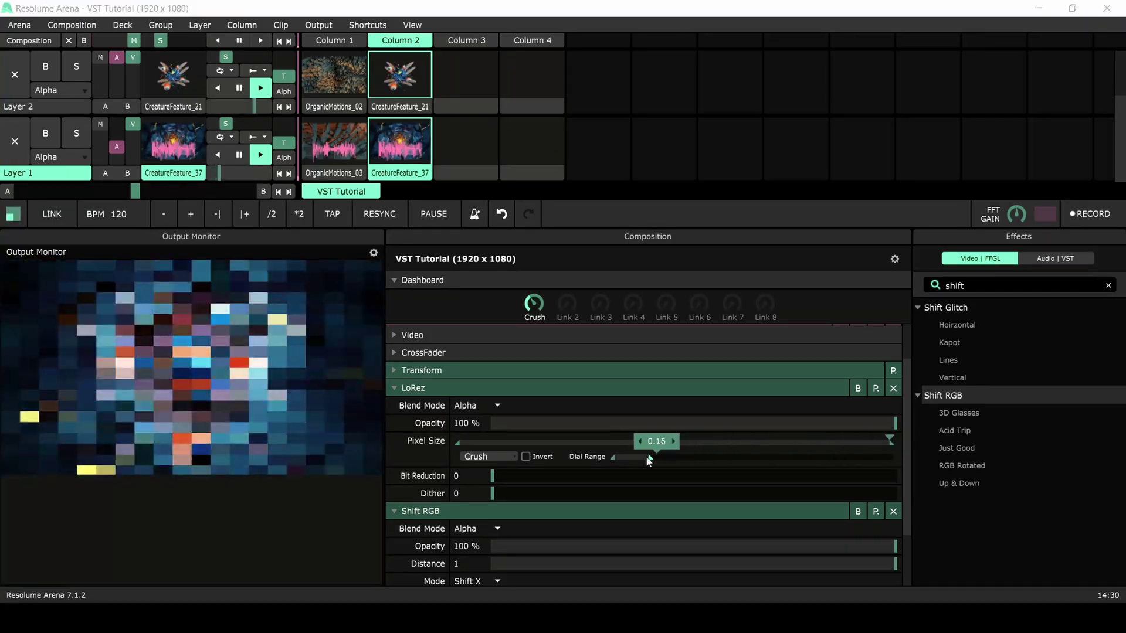
pyautogui.moveTo(649, 461); pyautogui.dragTo(639, 457)
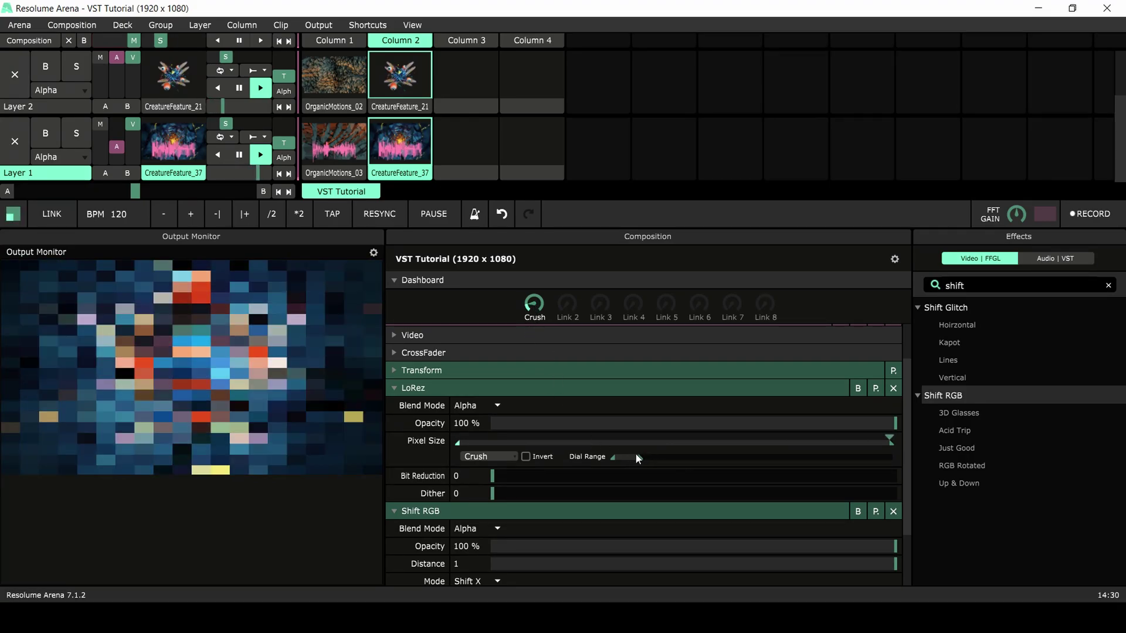
pyautogui.moveTo(638, 458); pyautogui.dragTo(703, 464)
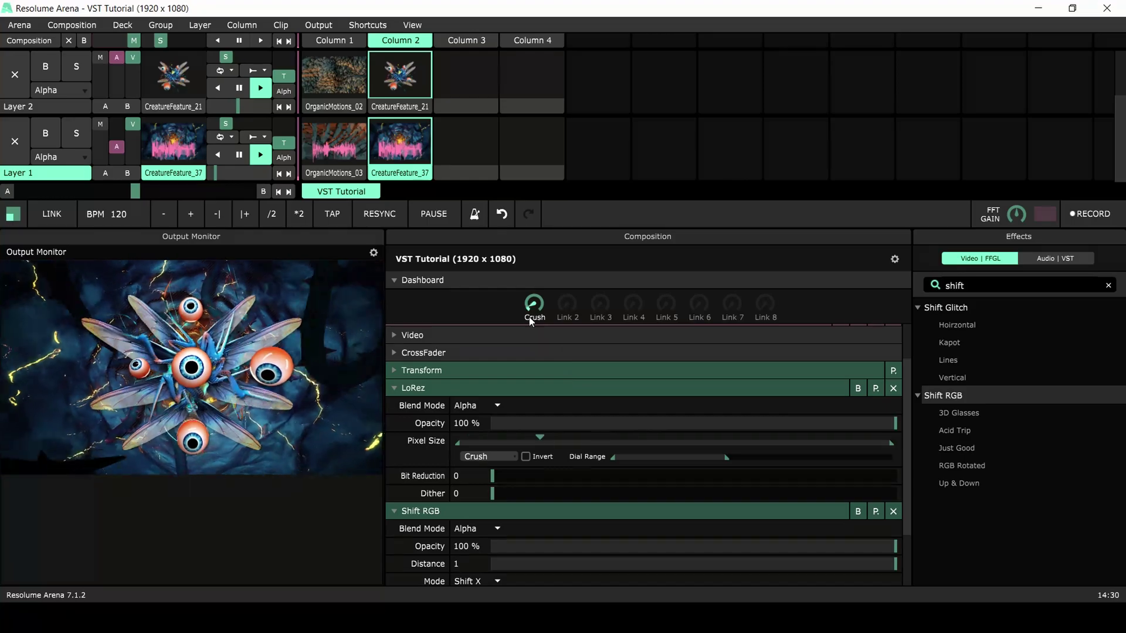
# Turn the Crush dial up and down to test pixelation, extending the range's upper limit
pyautogui.moveTo(529, 316); pyautogui.dragTo(543, 293)
pyautogui.moveTo(726, 456); pyautogui.dragTo(769, 458)
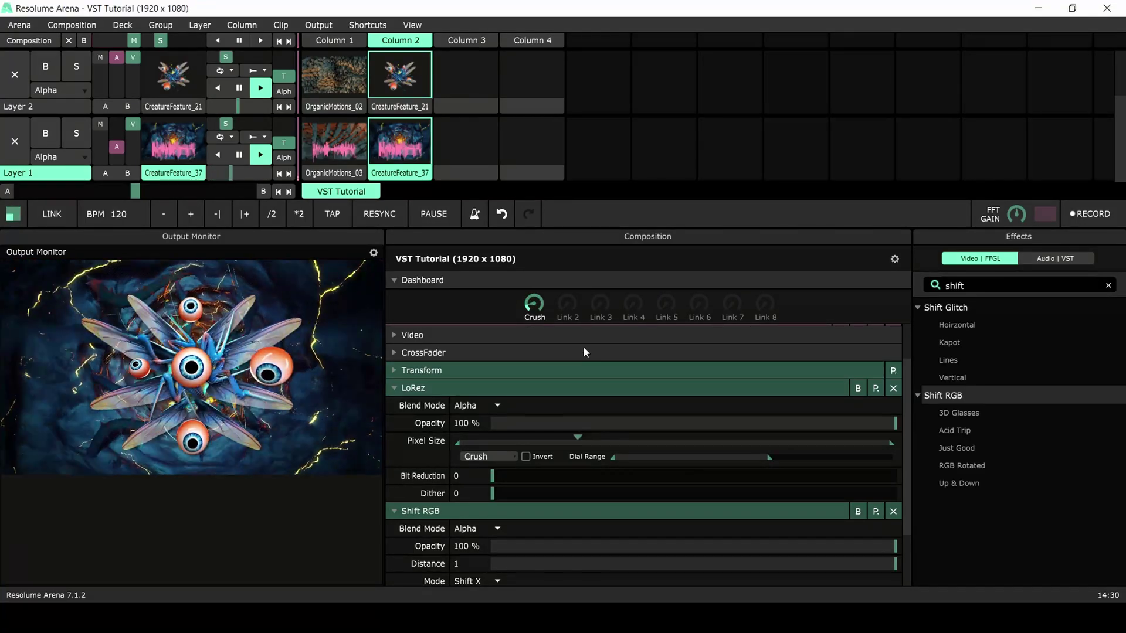
pyautogui.moveTo(533, 321); pyautogui.dragTo(563, 360)
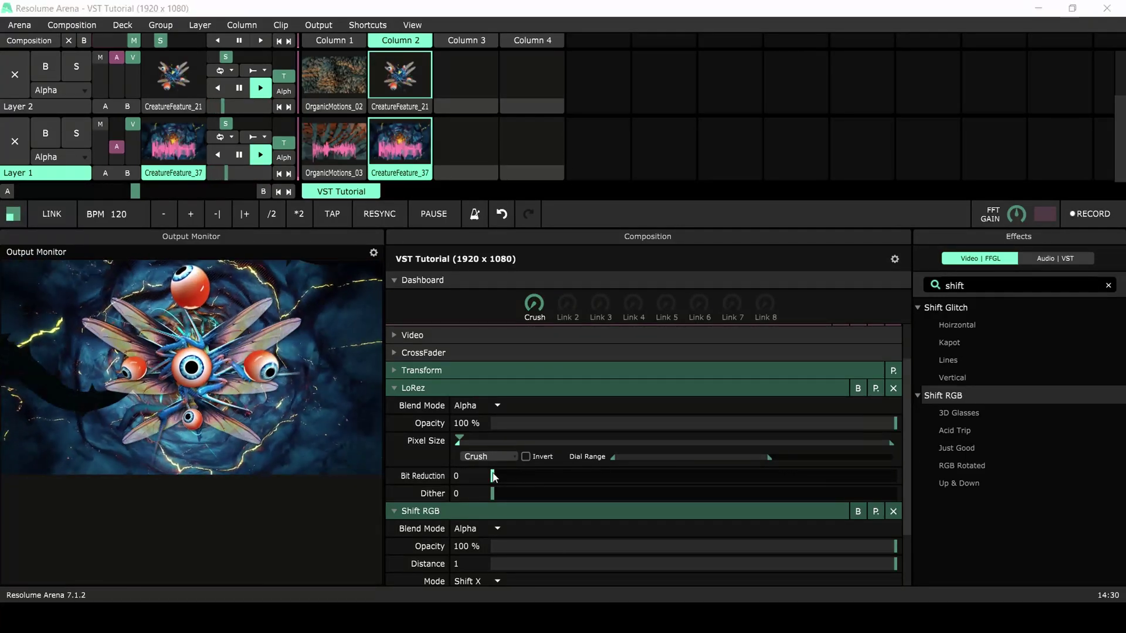
# Reset Bit Reduction to 0 and give Shift RGB's R a small red channel shift
pyautogui.moveTo(492, 473); pyautogui.dragTo(469, 476)
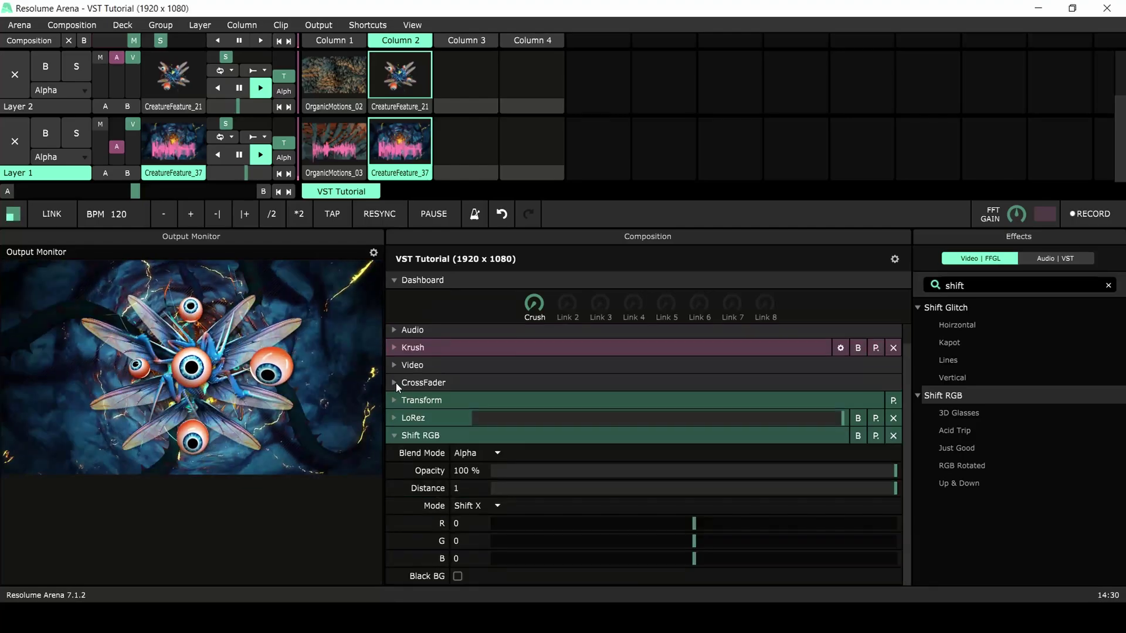
pyautogui.moveTo(910, 444); pyautogui.dragTo(905, 520)
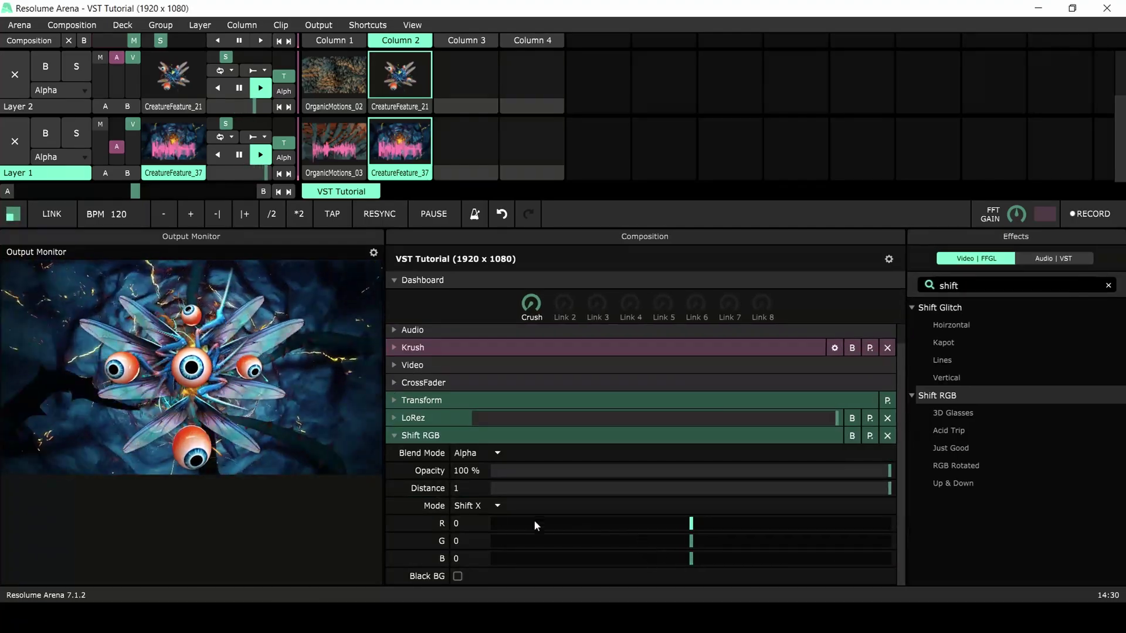
pyautogui.moveTo(690, 524); pyautogui.dragTo(401, 526)
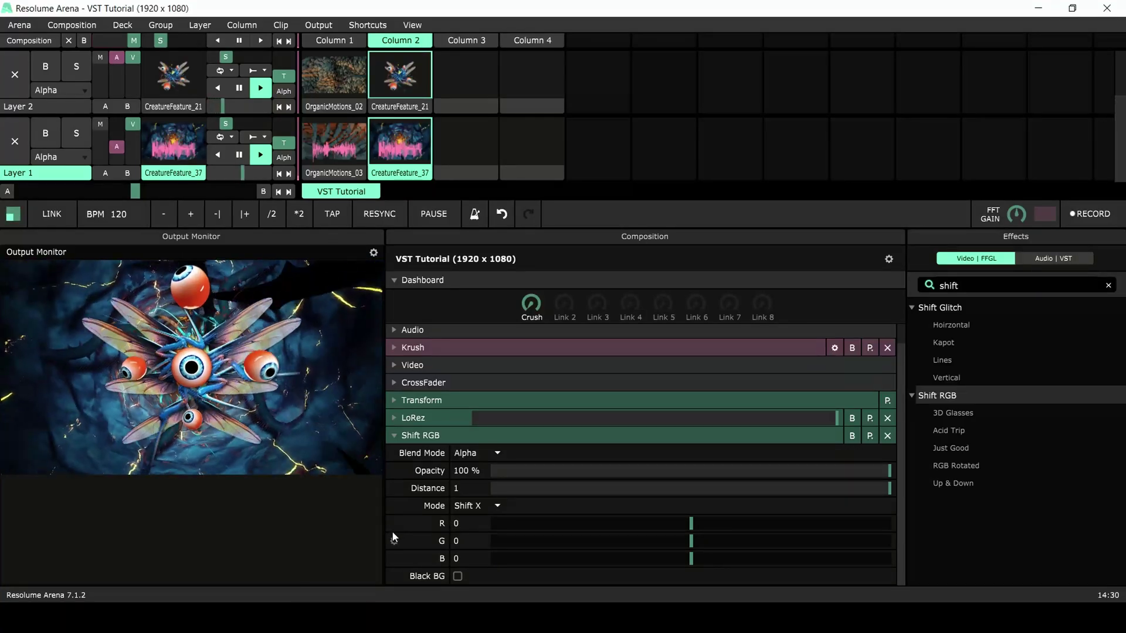
# Link R to the Crush dial, set its base value to 0, and narrow its dial range
pyautogui.rightClick(392, 531)
pyautogui.click(461, 434)
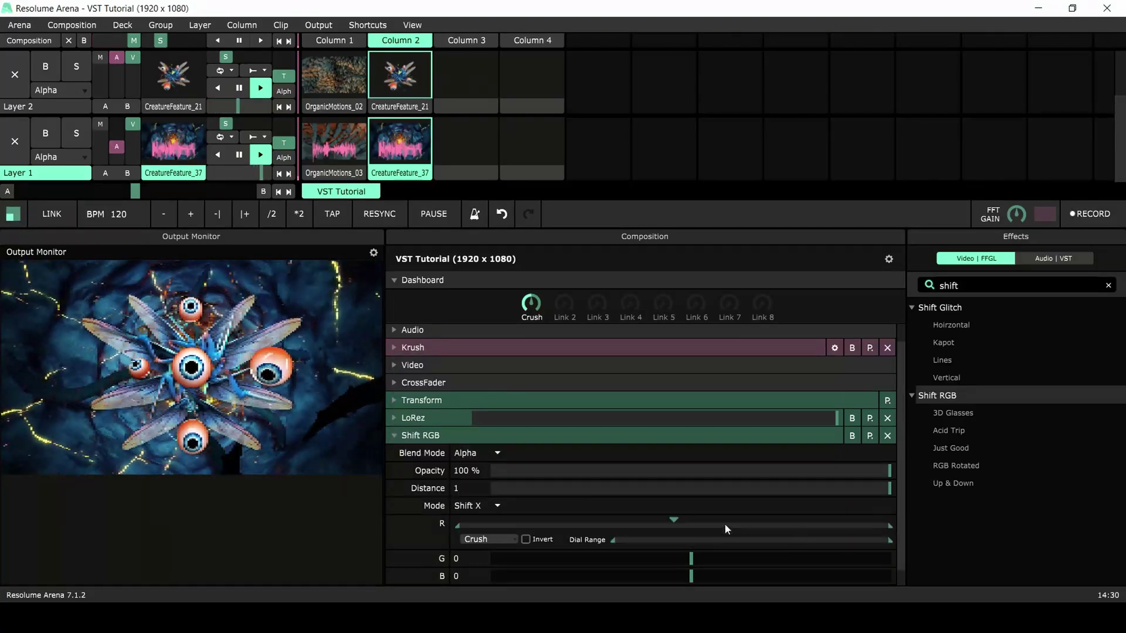
pyautogui.moveTo(901, 493); pyautogui.dragTo(903, 539)
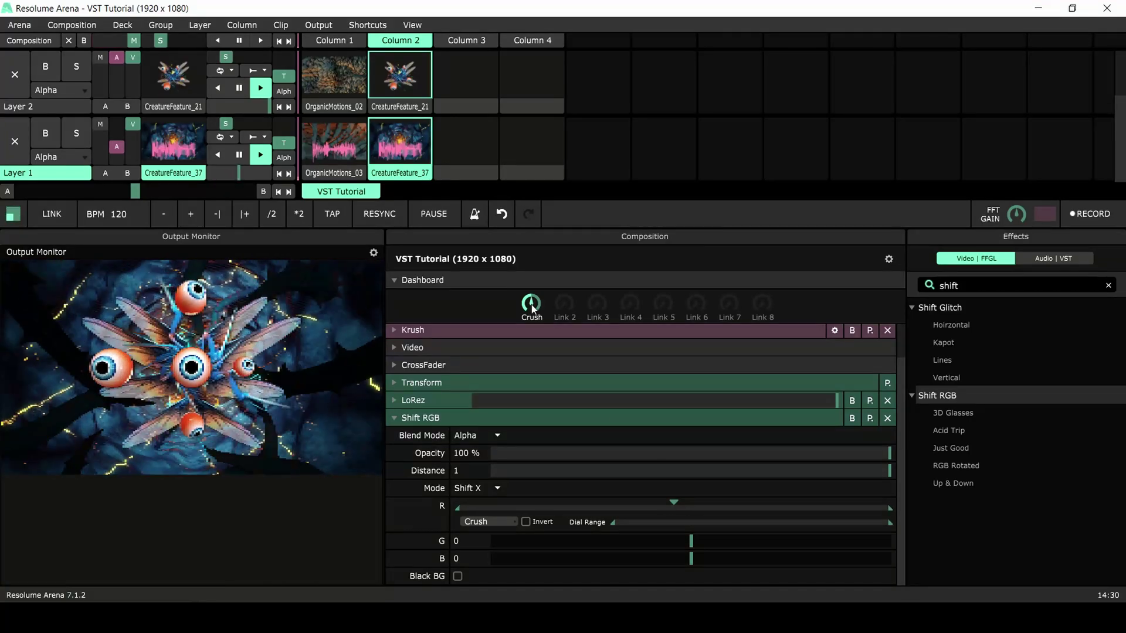
pyautogui.moveTo(532, 309)
pyautogui.mouseDown()
pyautogui.moveTo(526, 346)
pyautogui.moveTo(582, 231)
pyautogui.moveTo(548, 420)
pyautogui.mouseUp()
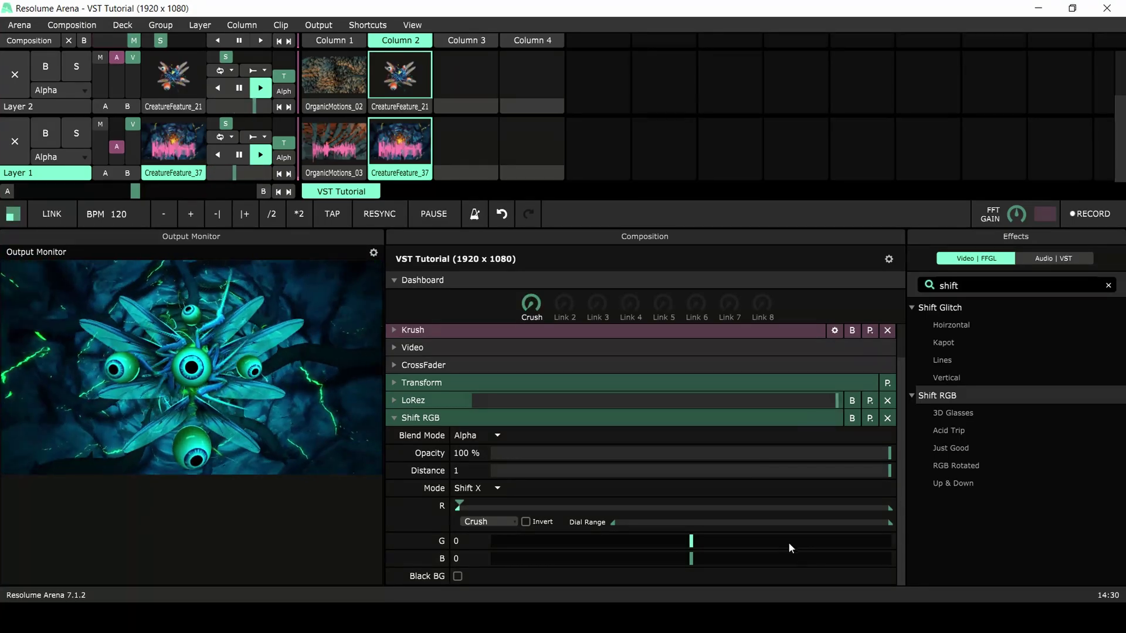
pyautogui.moveTo(470, 497)
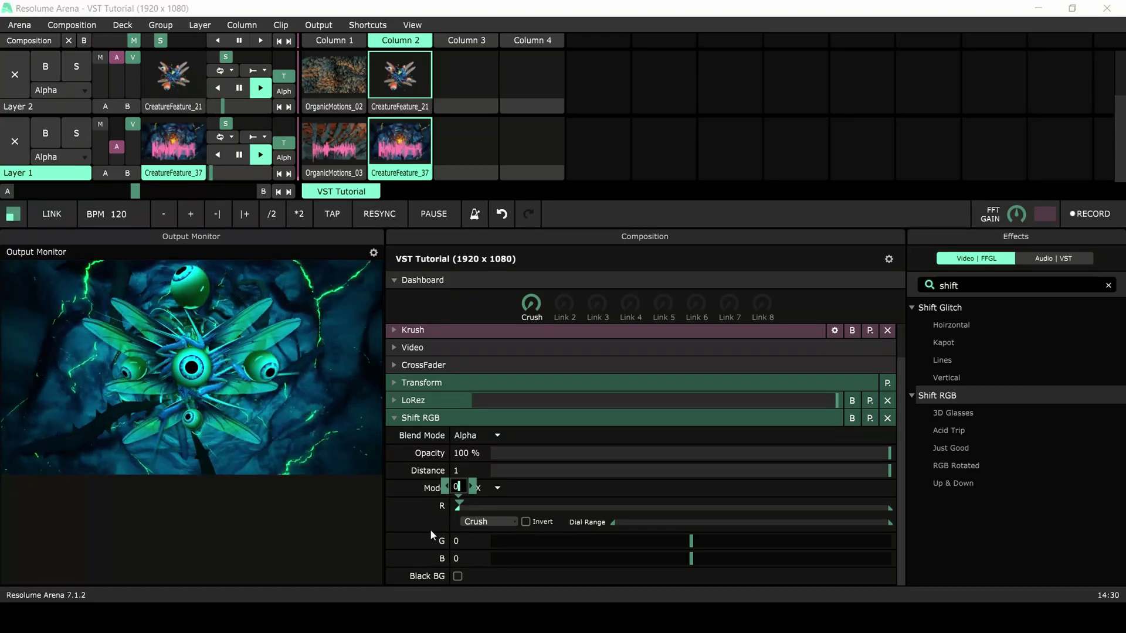
pyautogui.press('Return')
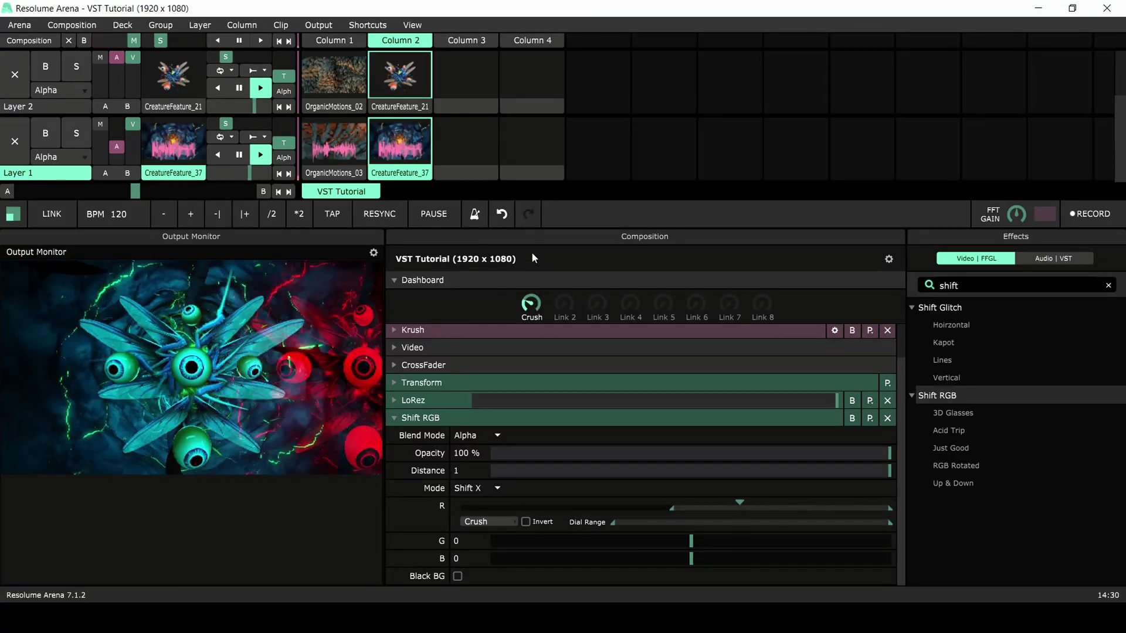
pyautogui.moveTo(886, 516); pyautogui.dragTo(755, 503)
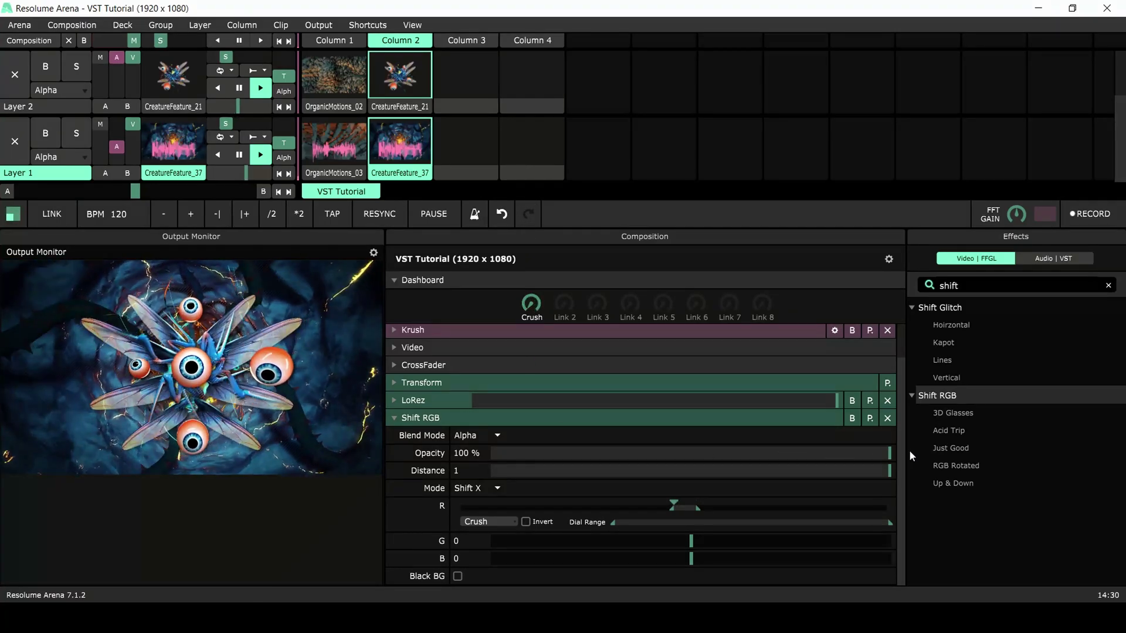
# Link Shift RGB's B to the Crush dial and raise the start of its dial range
pyautogui.click(393, 558)
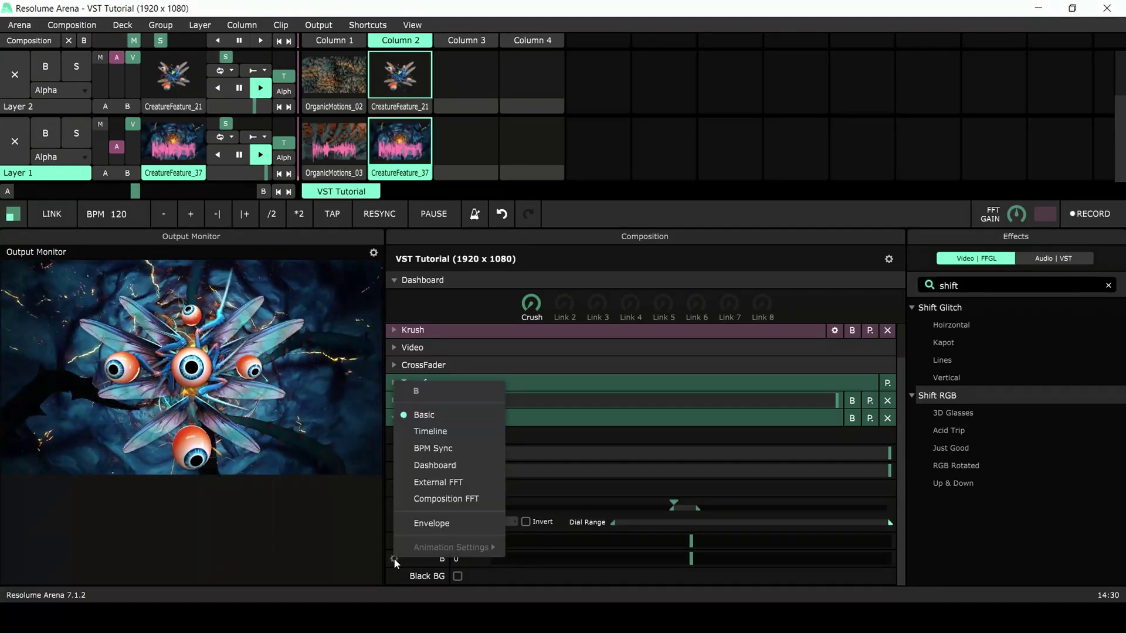
pyautogui.click(454, 464)
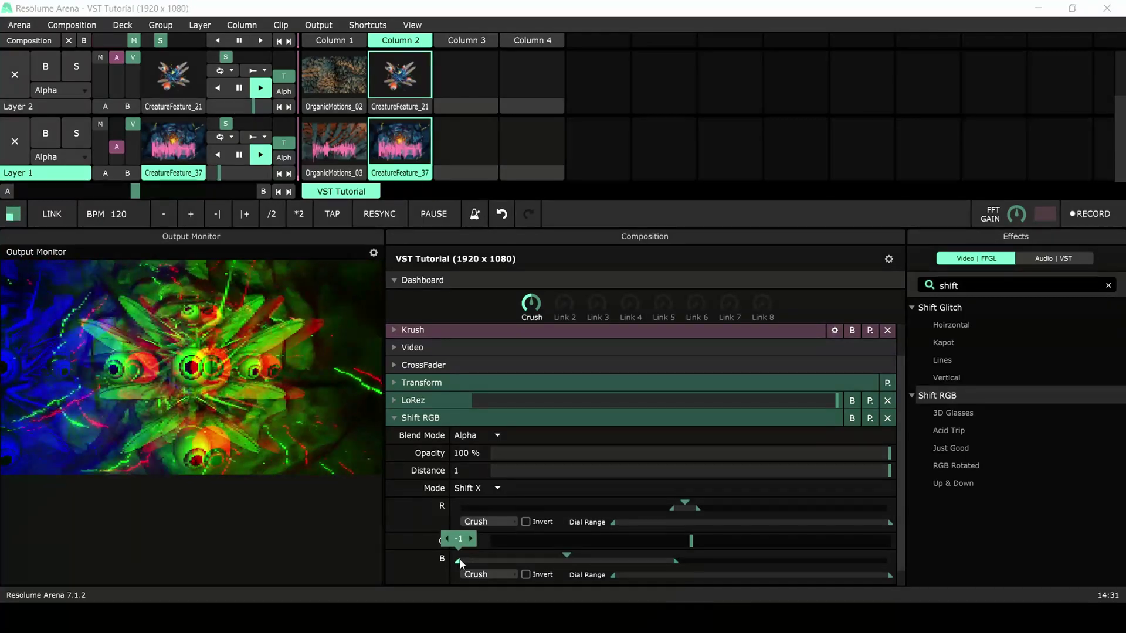
pyautogui.moveTo(459, 560); pyautogui.dragTo(554, 554)
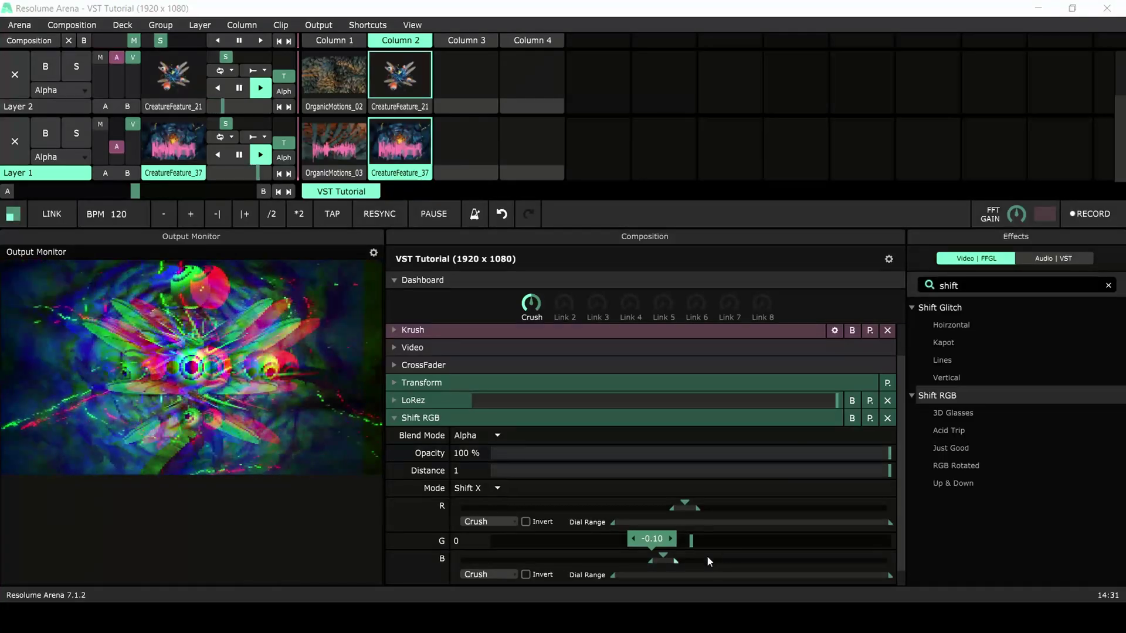
pyautogui.press('Delete')
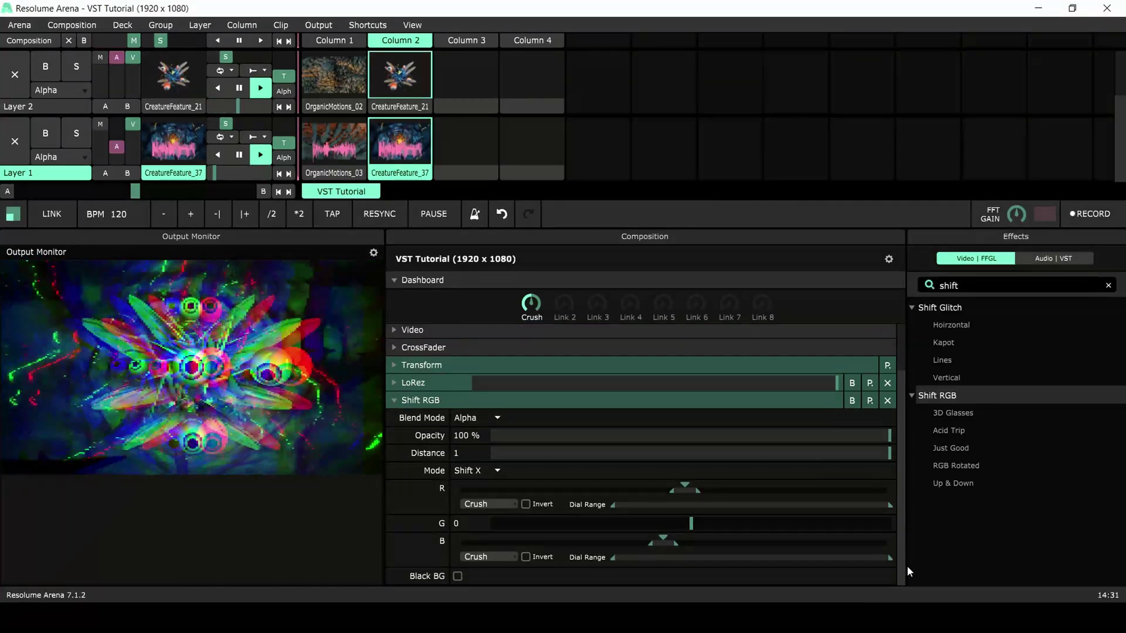
# Invert B so blue shifts opposite red, testing by turning Crush up and down
pyautogui.moveTo(520, 304); pyautogui.dragTo(519, 459)
pyautogui.moveTo(540, 317); pyautogui.dragTo(550, 208)
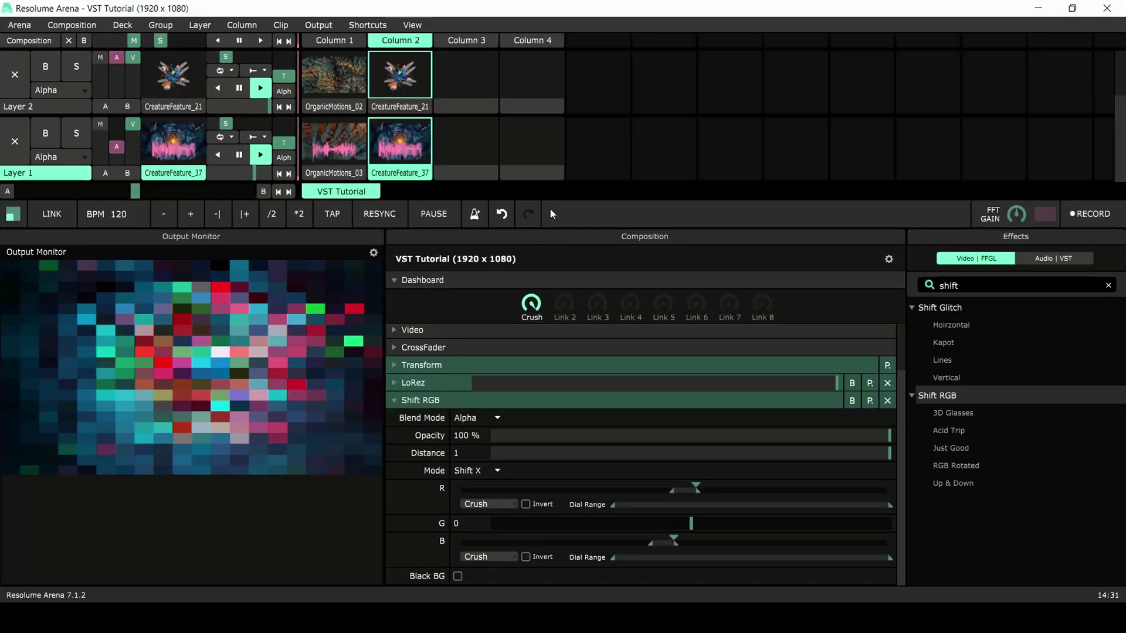
pyautogui.click(525, 557)
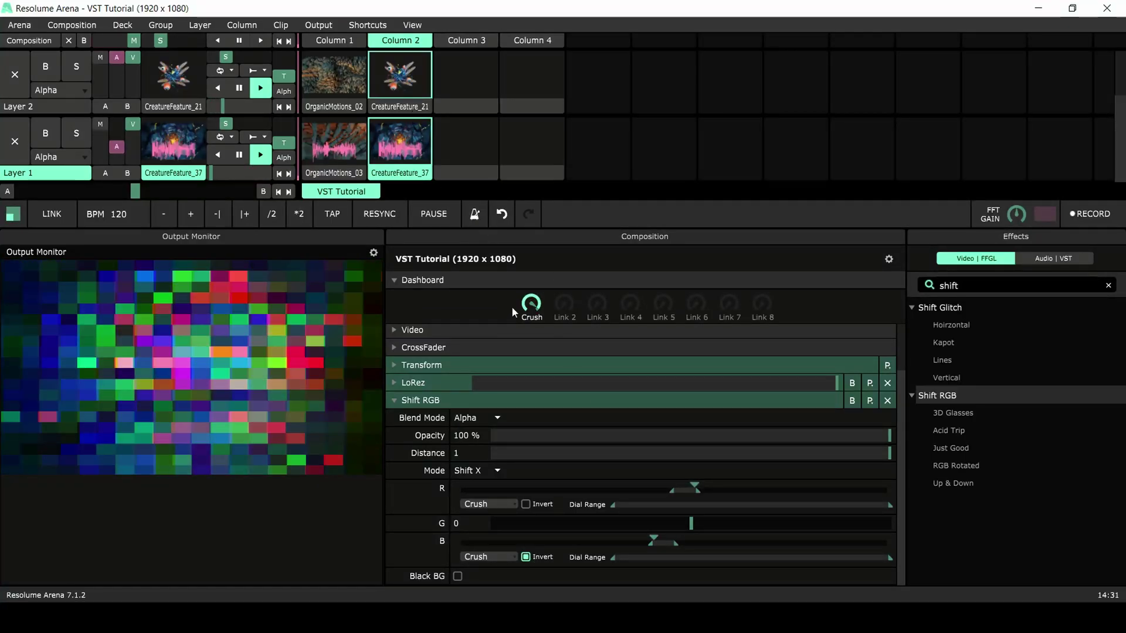
pyautogui.moveTo(512, 306)
pyautogui.mouseDown()
pyautogui.moveTo(539, 315)
pyautogui.moveTo(558, 452)
pyautogui.moveTo(540, 452)
pyautogui.moveTo(525, 240)
pyautogui.moveTo(537, 402)
pyautogui.moveTo(566, 540)
pyautogui.moveTo(526, 389)
pyautogui.moveTo(516, 257)
pyautogui.moveTo(515, 331)
pyautogui.moveTo(534, 424)
pyautogui.moveTo(543, 414)
pyautogui.moveTo(532, 259)
pyautogui.moveTo(530, 410)
pyautogui.moveTo(438, 456)
pyautogui.mouseUp()
# Collapse Shift RGB, push Layer 1's audio to full, sweep Crush, then lower the audio slightly
pyautogui.click(399, 399)
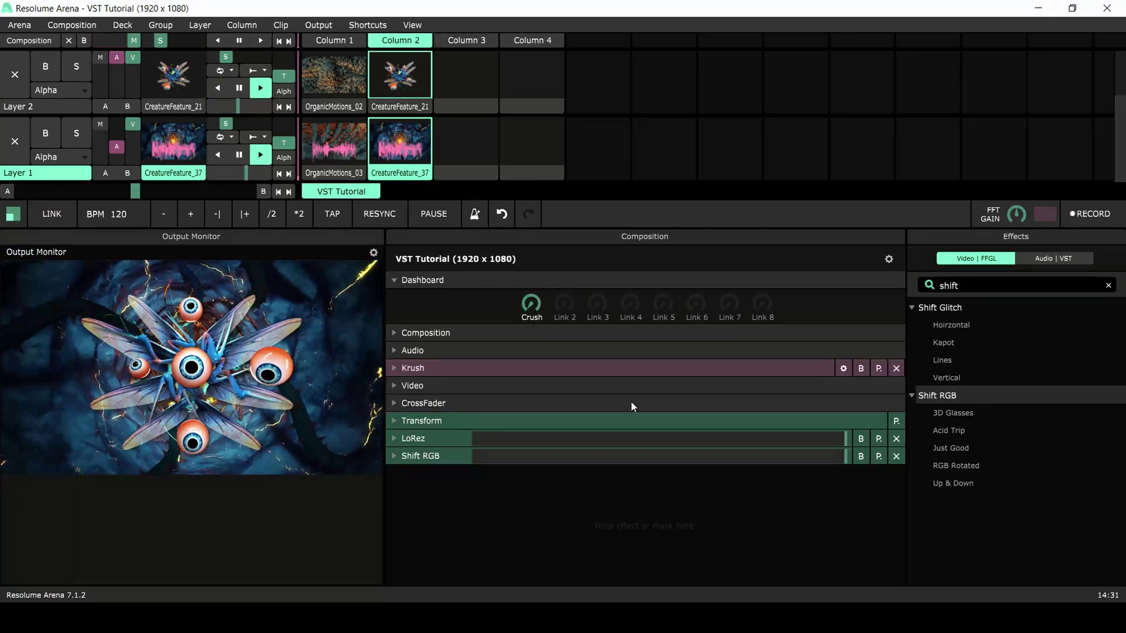
pyautogui.moveTo(111, 147); pyautogui.dragTo(120, 125)
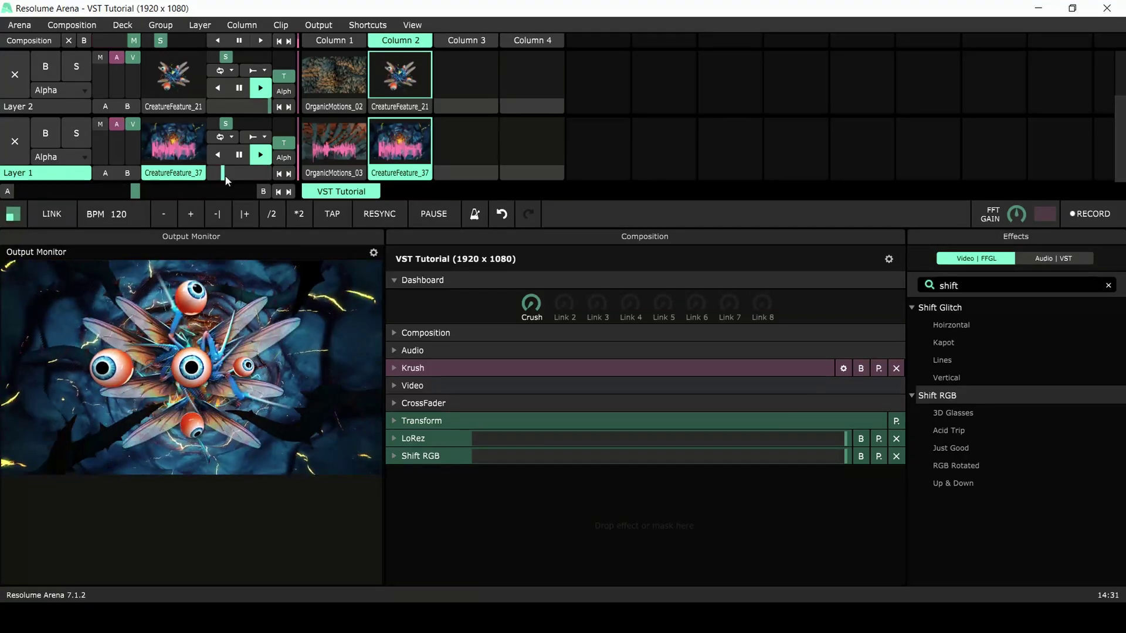
pyautogui.moveTo(529, 312); pyautogui.dragTo(536, 466)
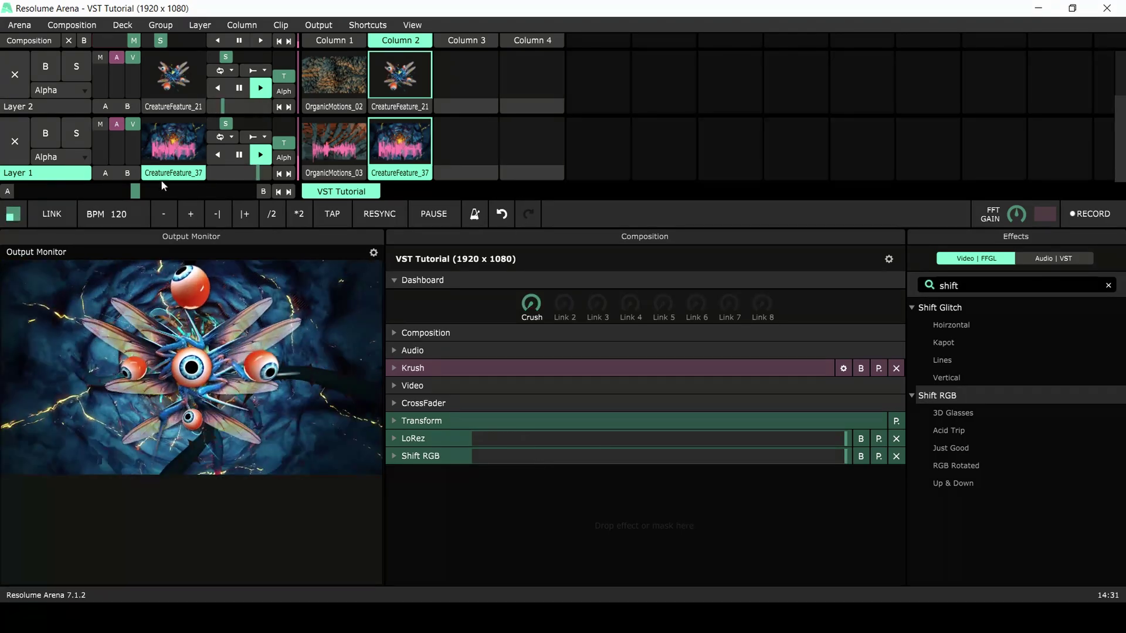
pyautogui.moveTo(117, 136); pyautogui.dragTo(109, 146)
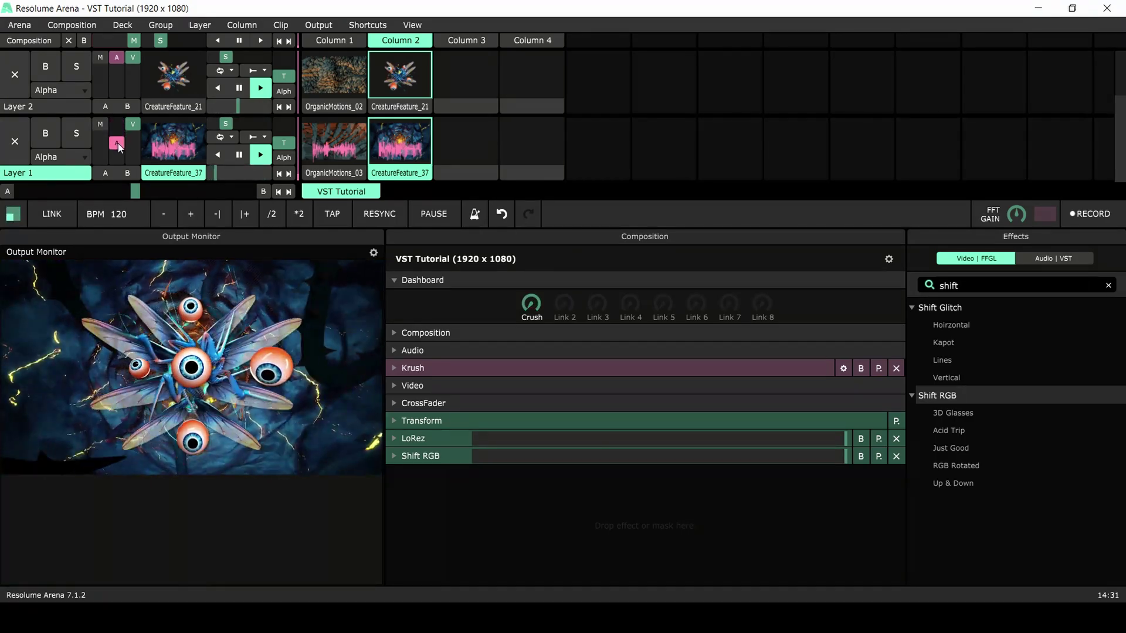